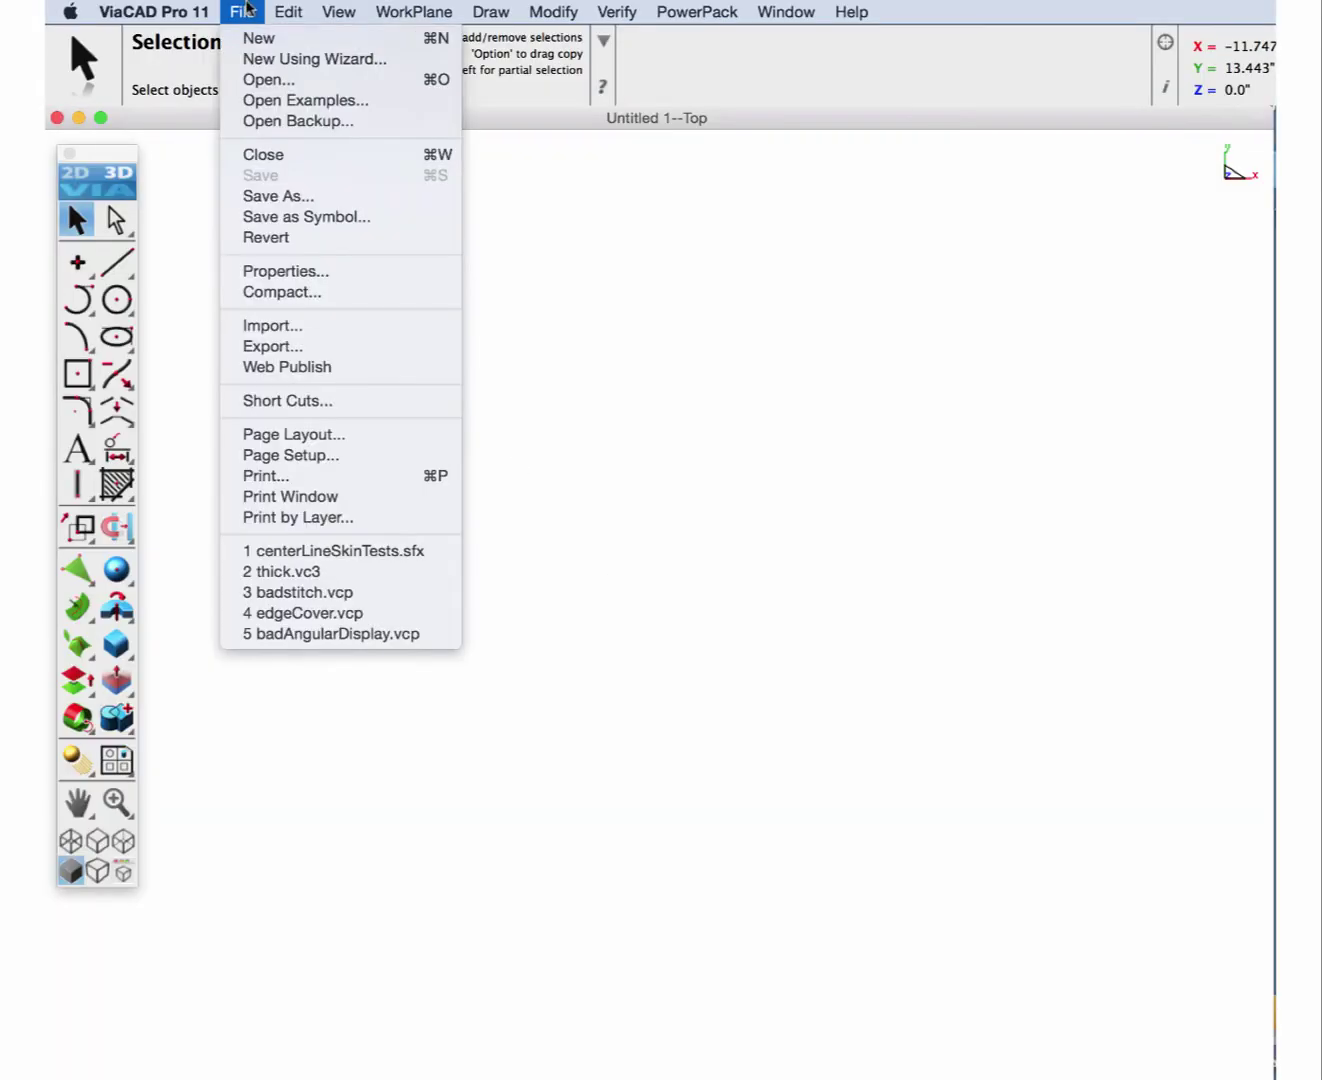
# Open centerLineSkinTests.sfx and create a Centerline Skin from the rounded rectangle to the circle along the light-blue S-shaped curve.
pyautogui.click(283, 551)
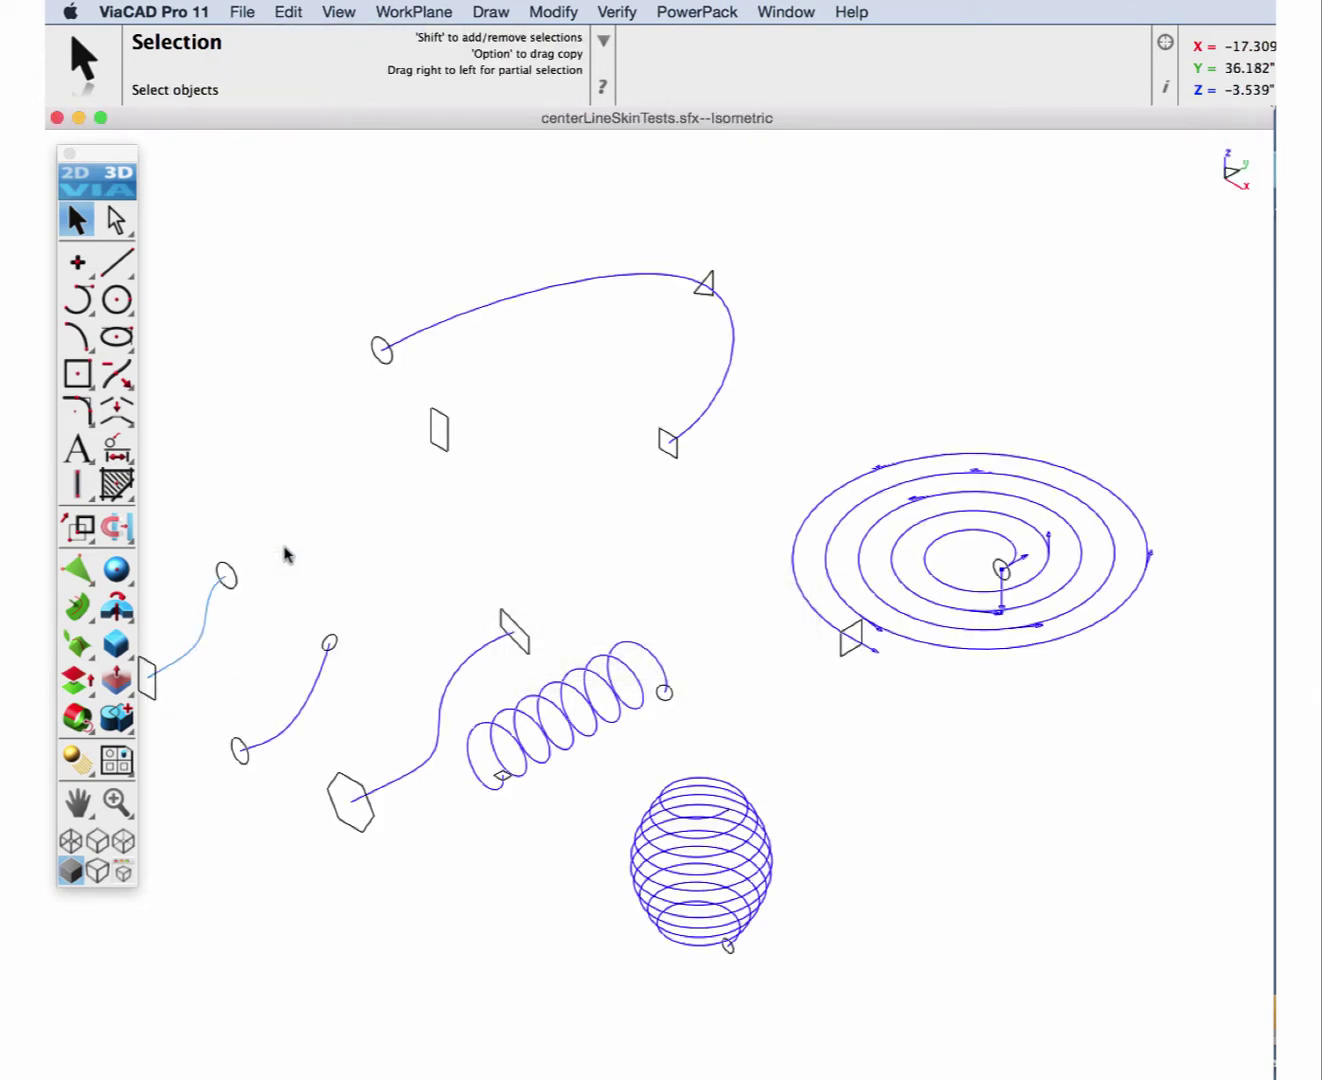
pyautogui.moveTo(280, 637)
pyautogui.mouseDown(button='middle')
pyautogui.moveTo(510, 543)
pyautogui.moveTo(555, 507)
pyautogui.mouseUp(button='middle')
pyautogui.scroll(5, 560, 463)
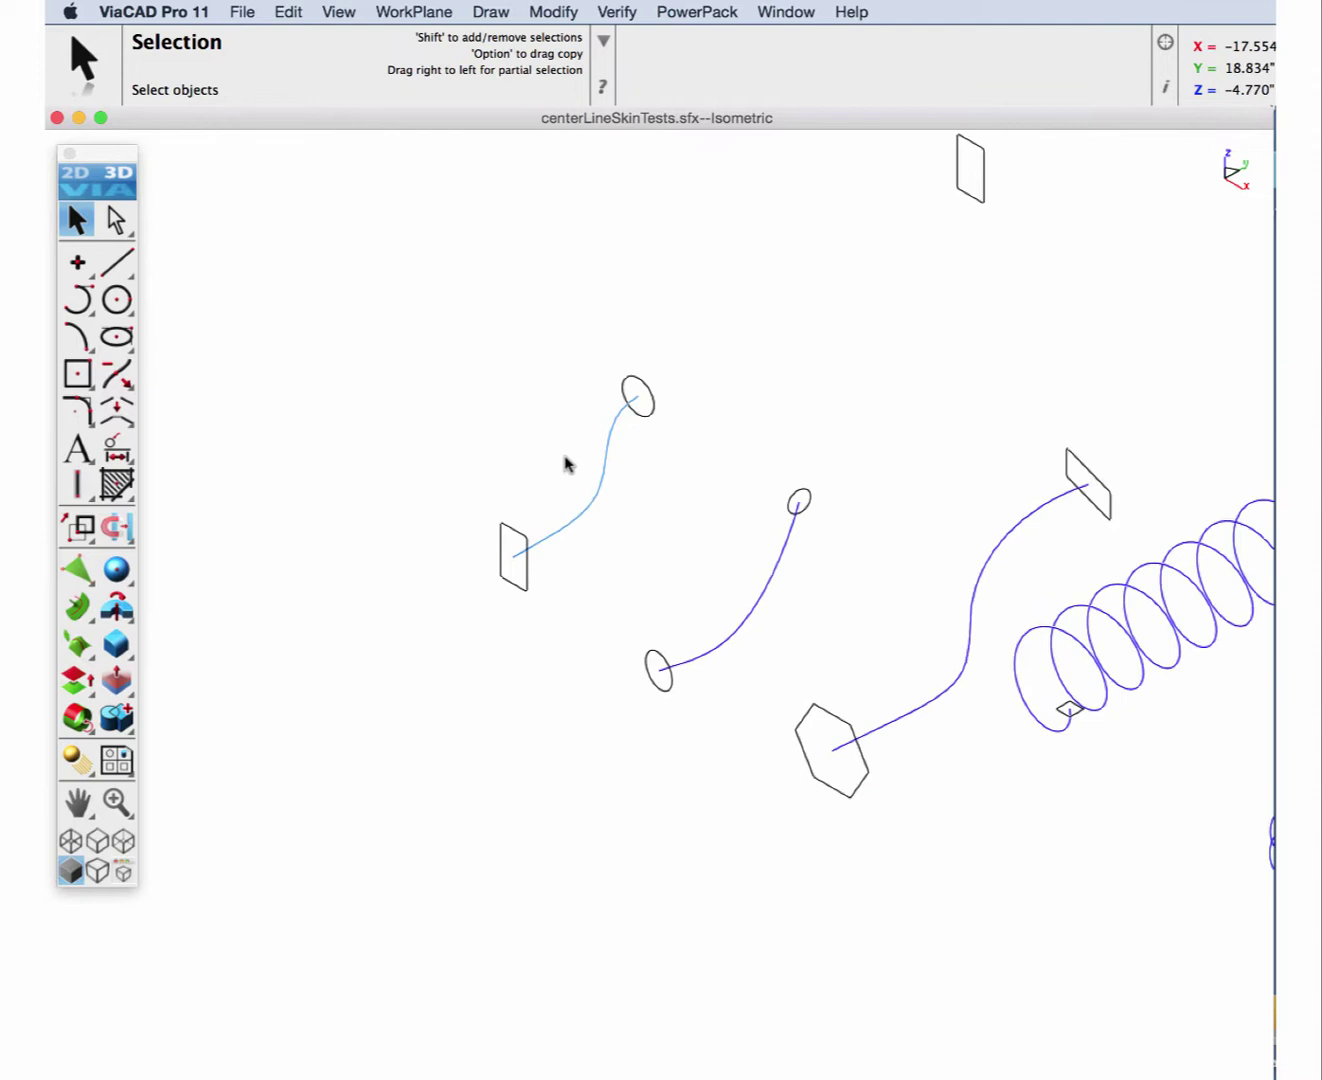
pyautogui.scroll(3, 560, 463)
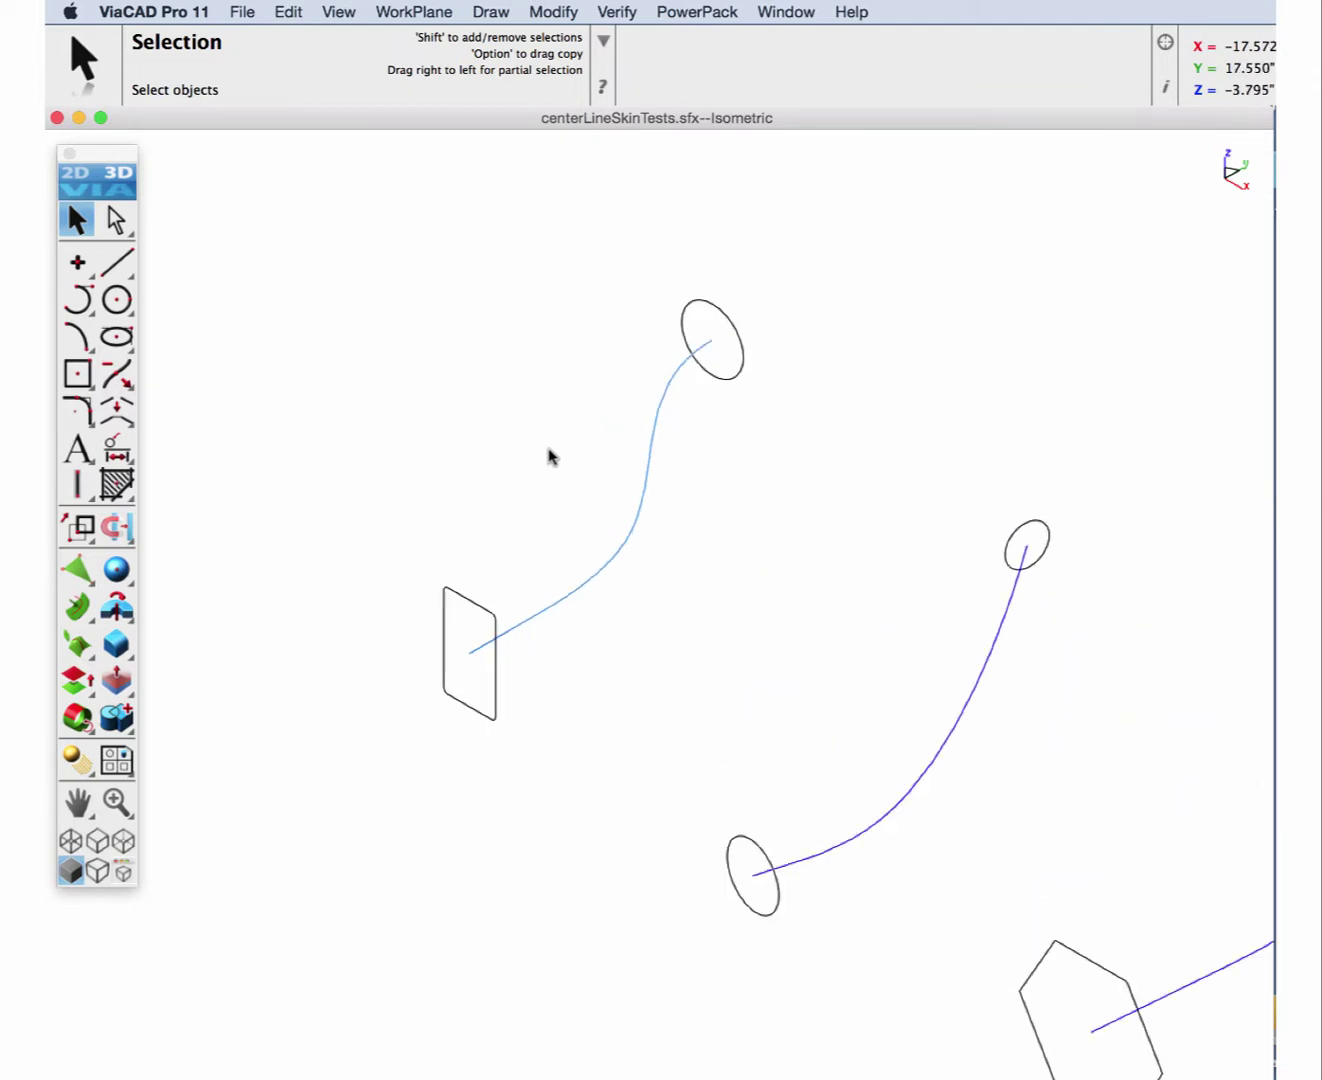
pyautogui.moveTo(75, 613); pyautogui.dragTo(274, 210)
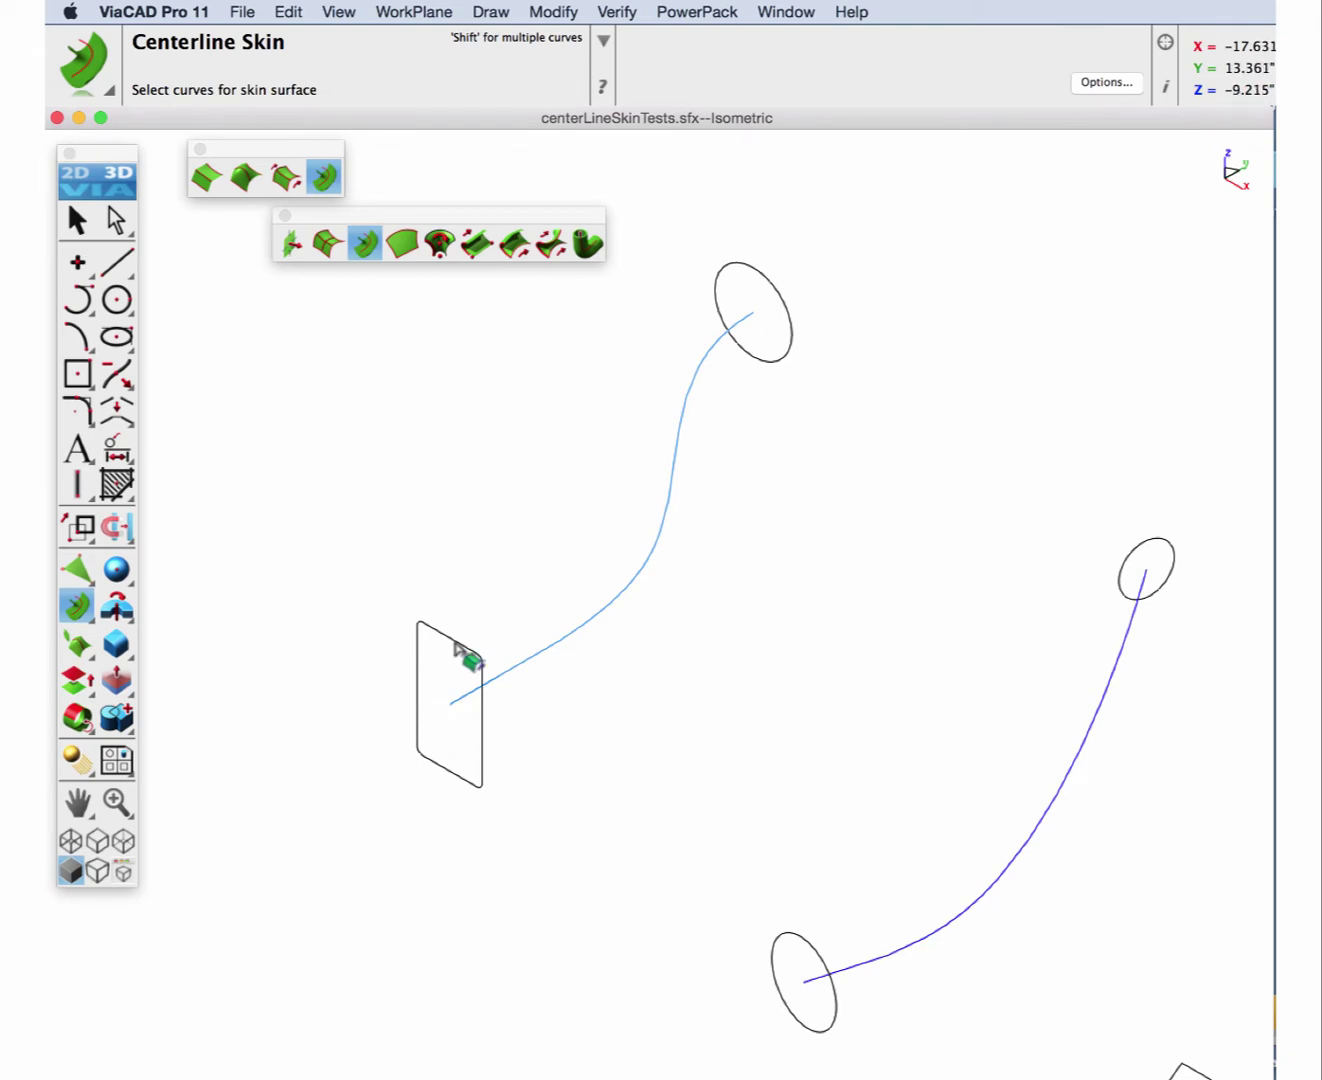
pyautogui.click(454, 641)
pyautogui.click(768, 278)
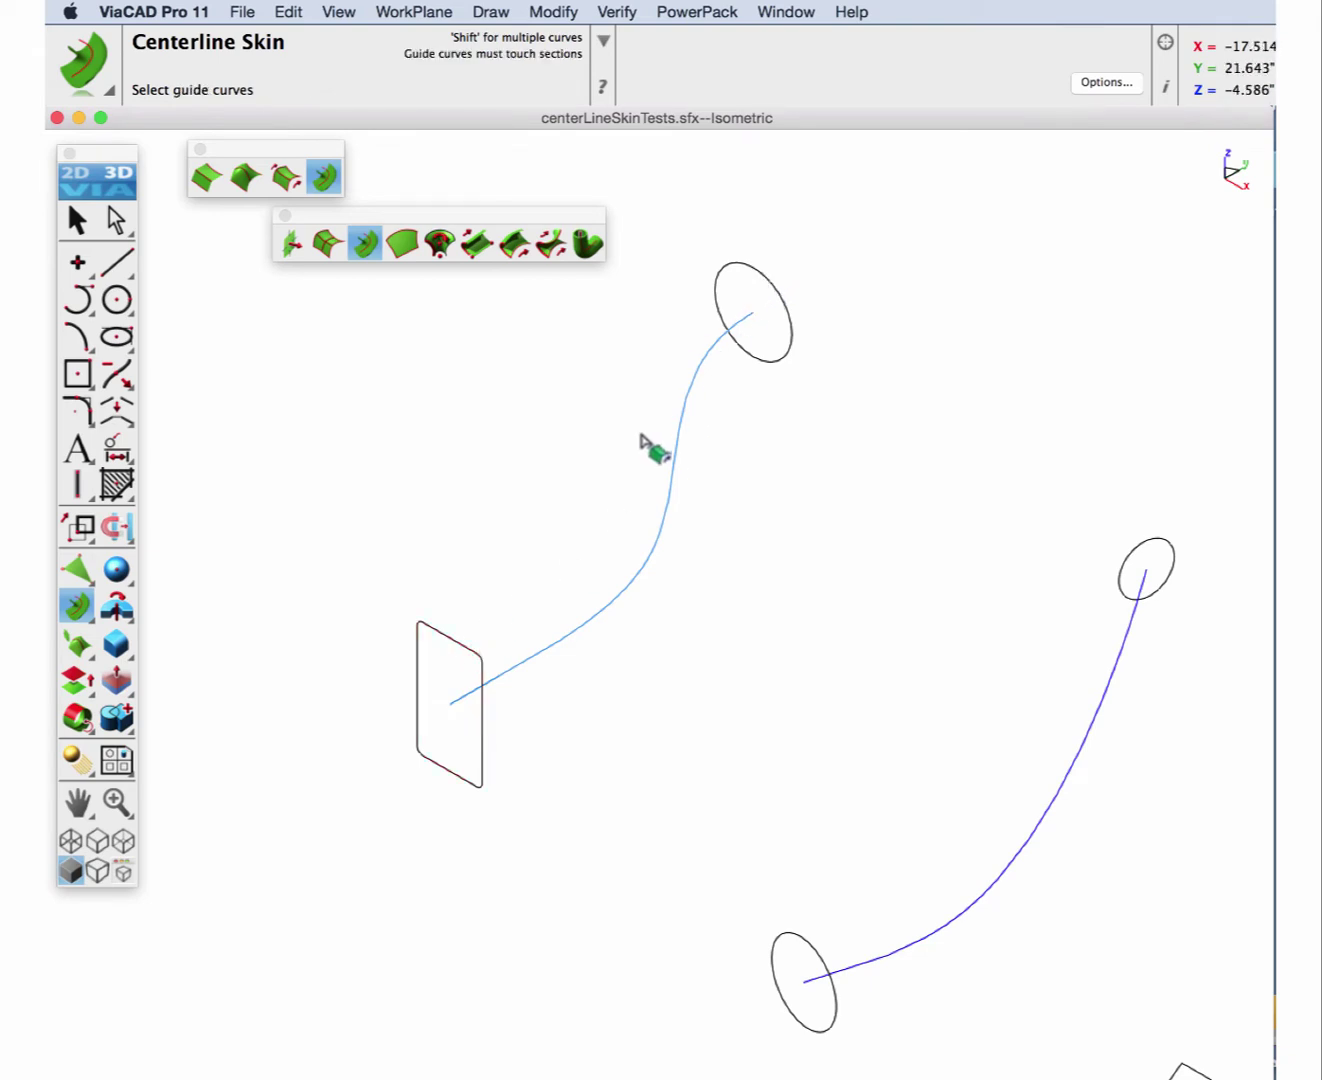
pyautogui.click(673, 457)
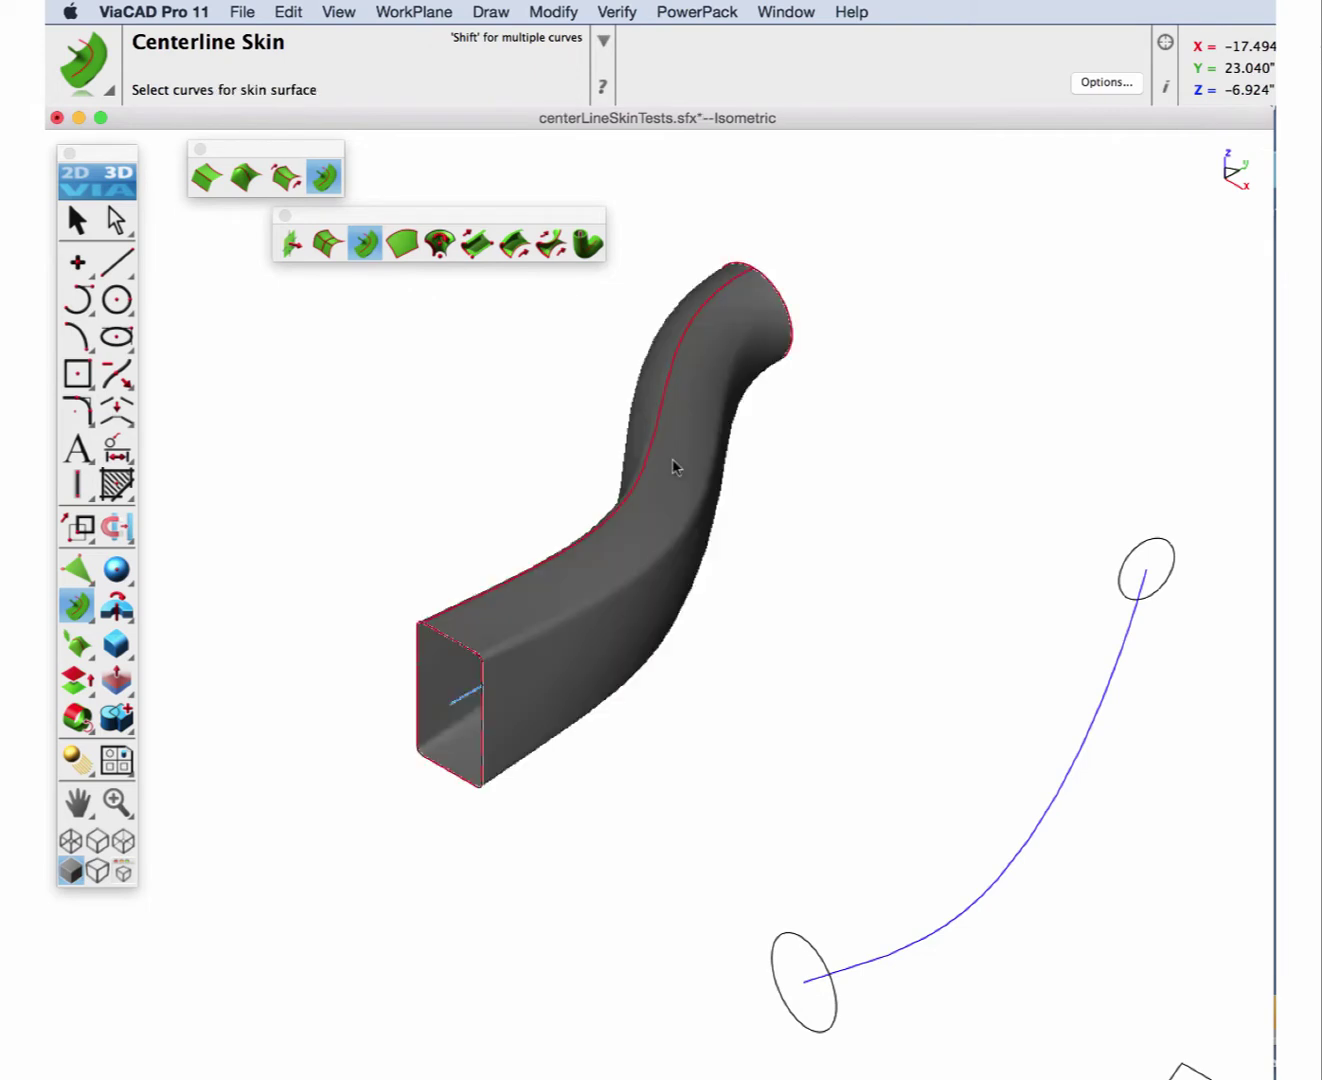
# Create a Centerline Skin between the two circles along their connecting curve, forcing the centerline slopes perpendicular to the sections.
pyautogui.moveTo(1006, 629); pyautogui.dragTo(726, 550, button='middle')
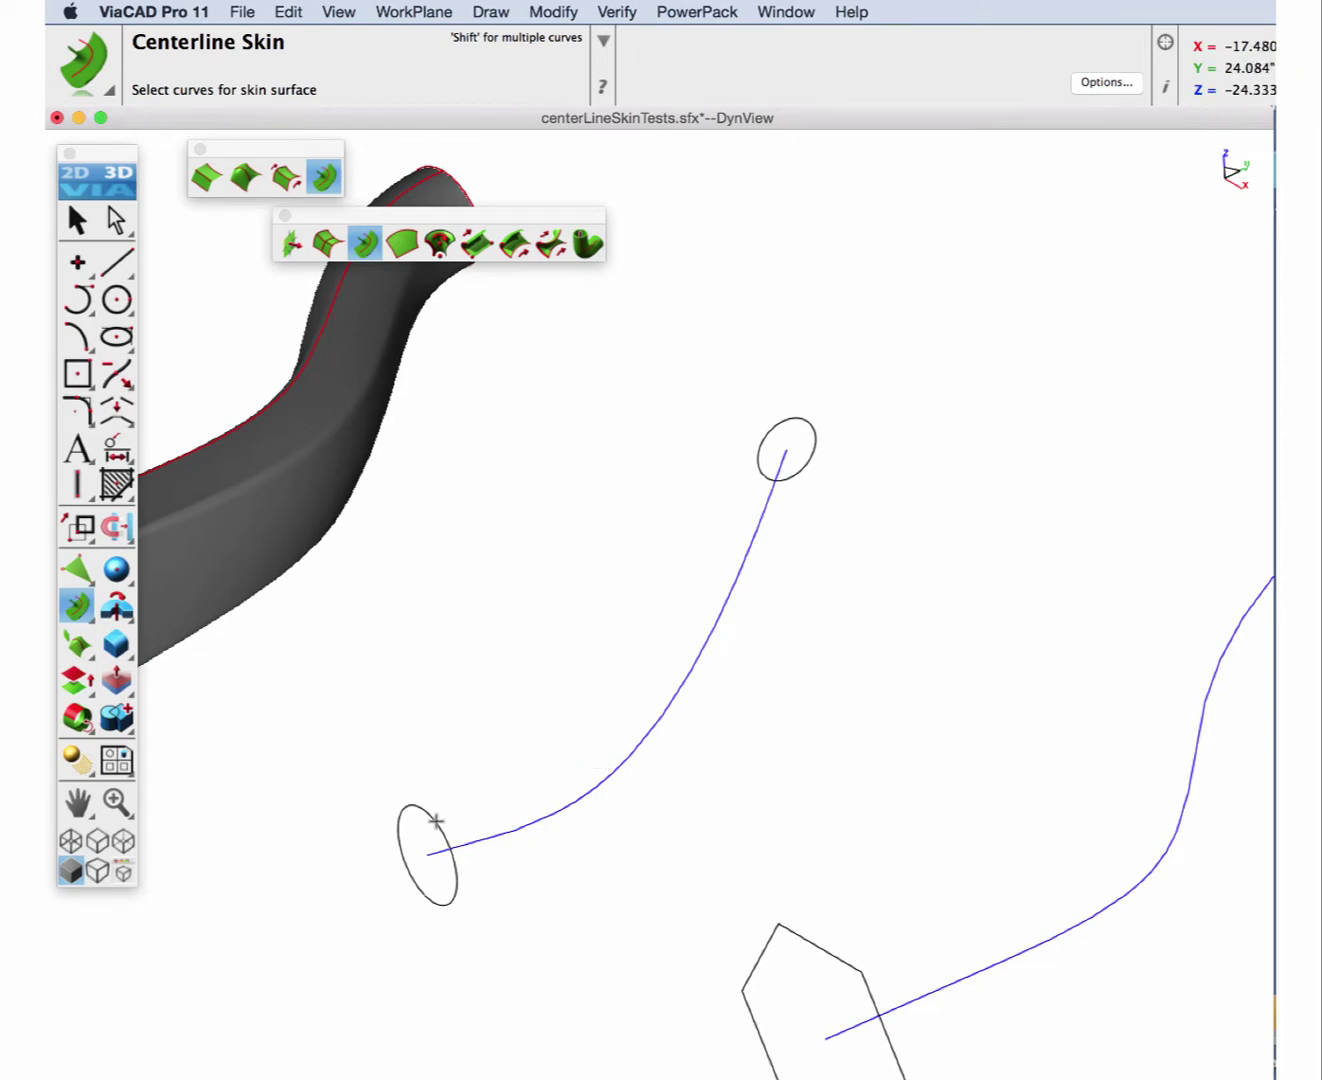
pyautogui.click(436, 816)
pyautogui.keyDown('shift'); pyautogui.click(800, 428); pyautogui.keyUp('shift')
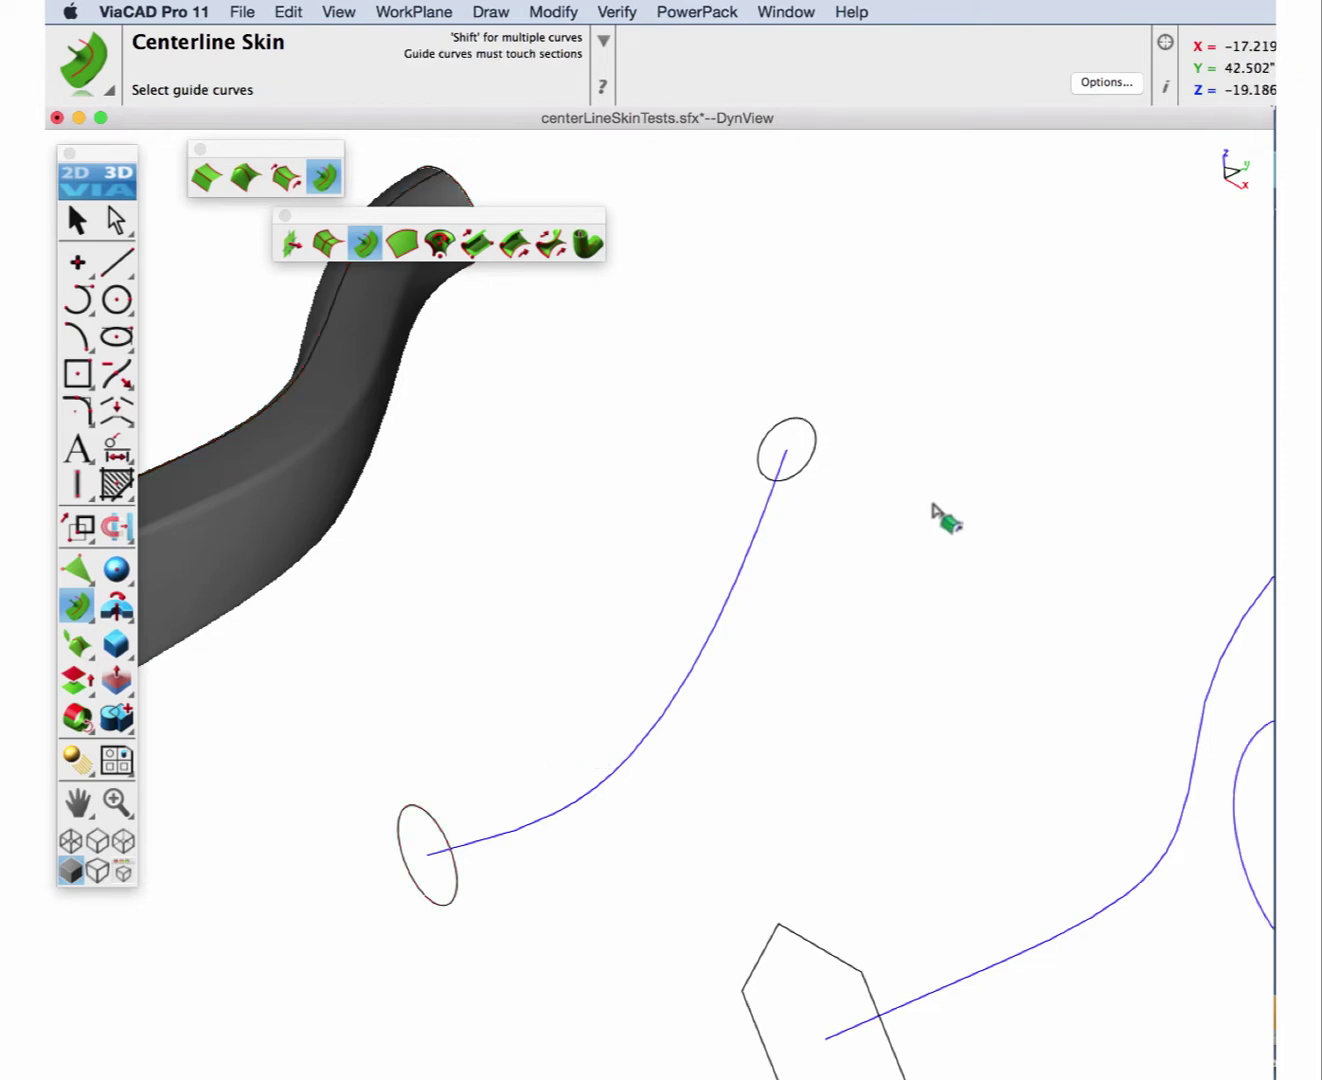
pyautogui.click(690, 675)
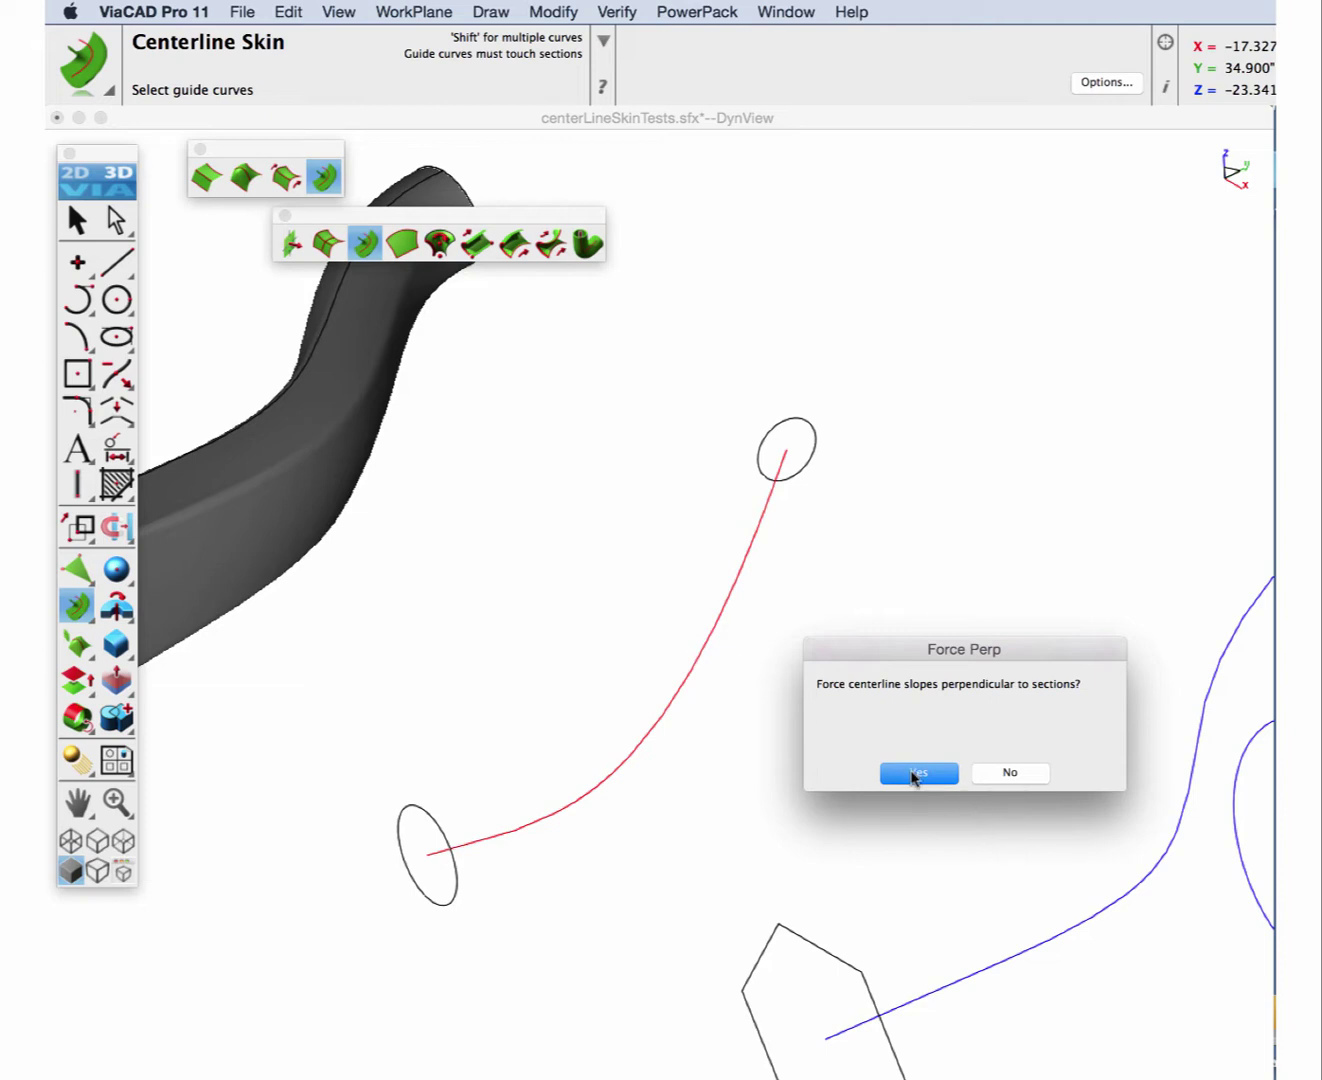
pyautogui.click(913, 774)
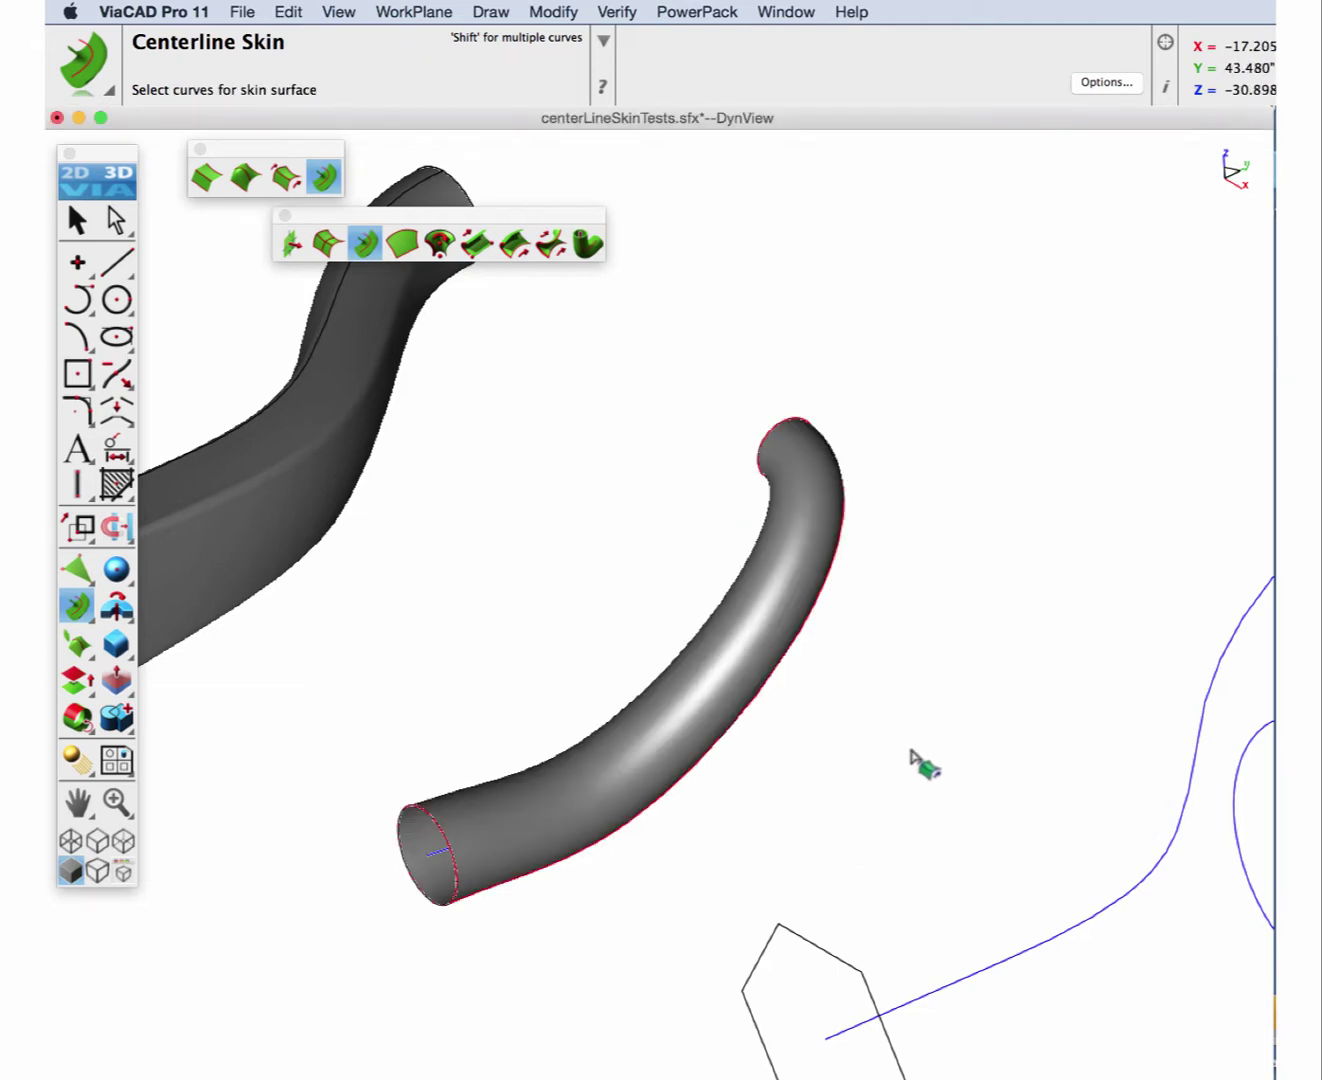
# Create a Centerline Skin from the hexagon to the slanted rounded rectangle along the S-shaped curve joining them.
pyautogui.moveTo(1000, 791); pyautogui.dragTo(660, 617, button='middle')
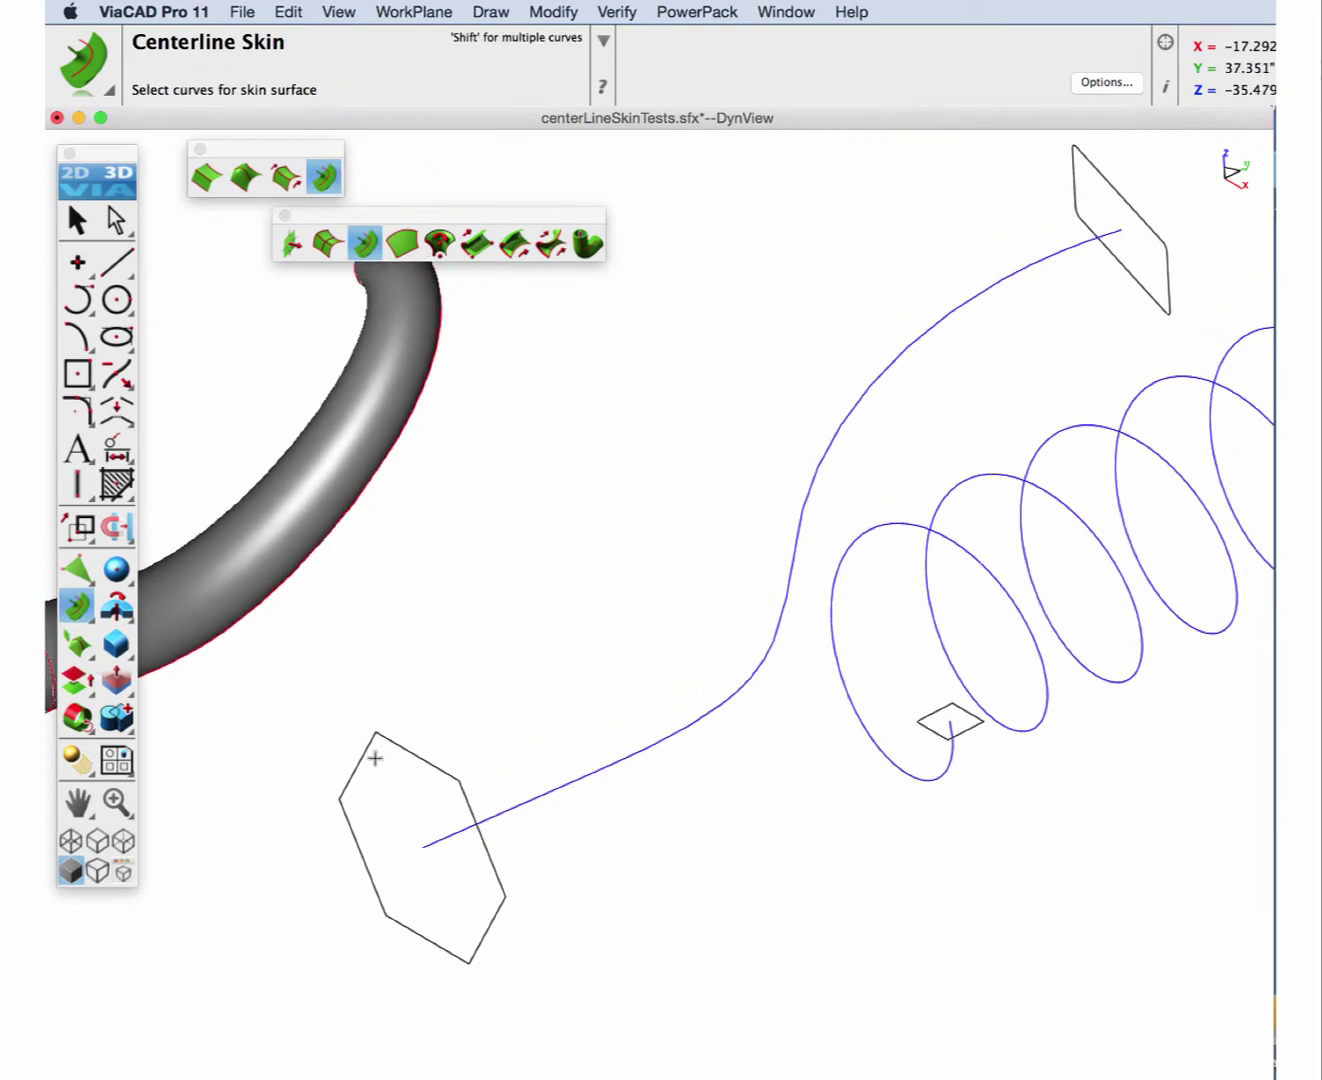
pyautogui.click(393, 740)
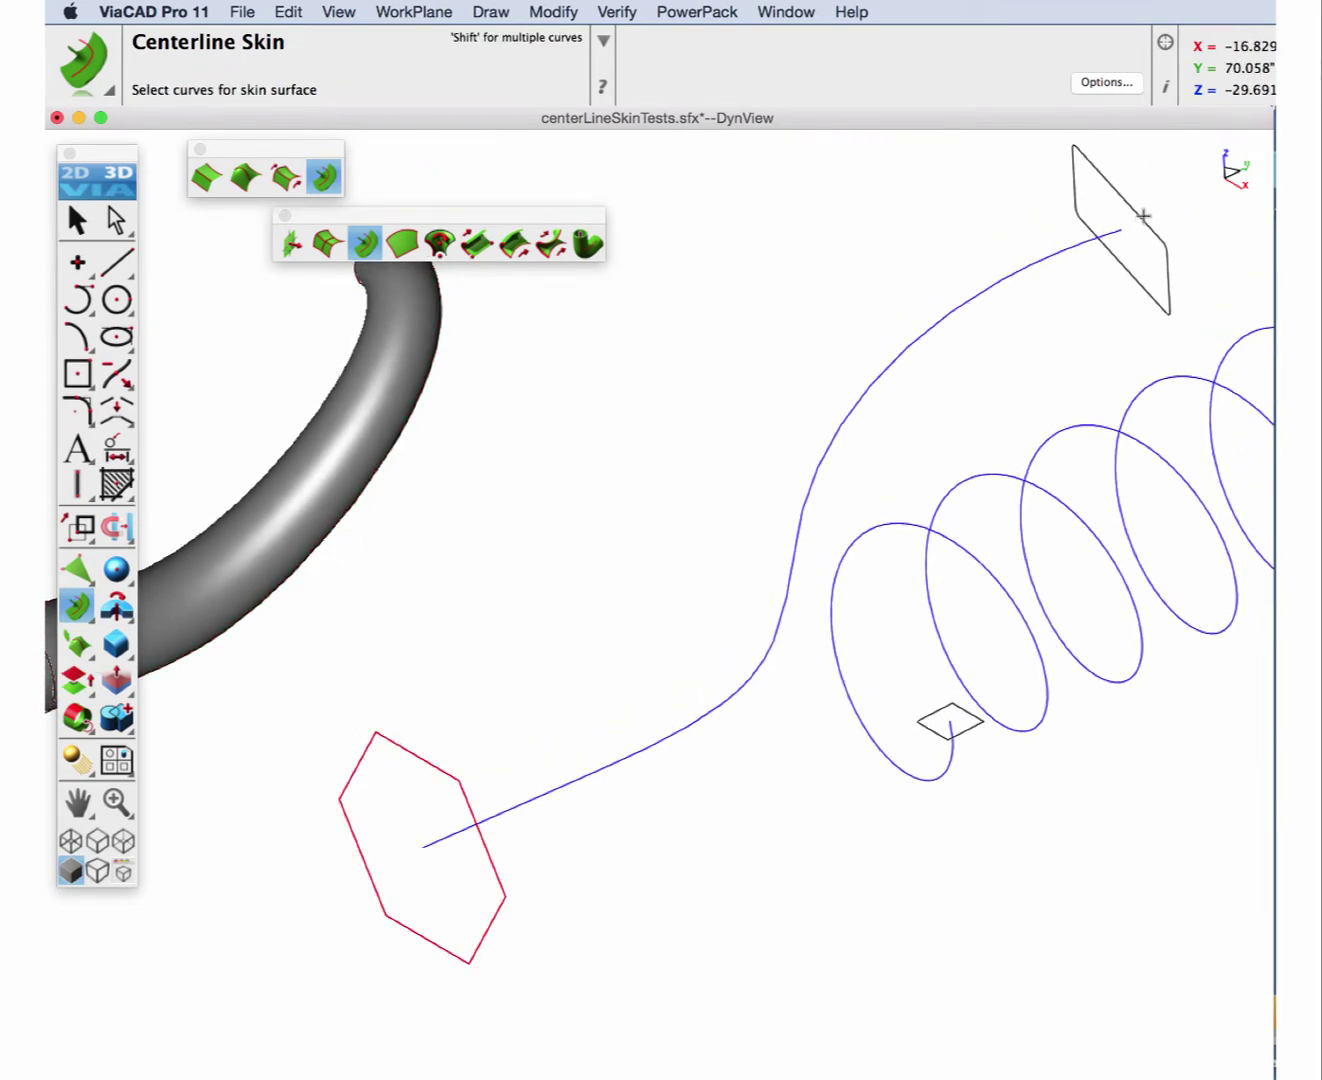
pyautogui.click(1143, 215)
pyautogui.click(999, 281)
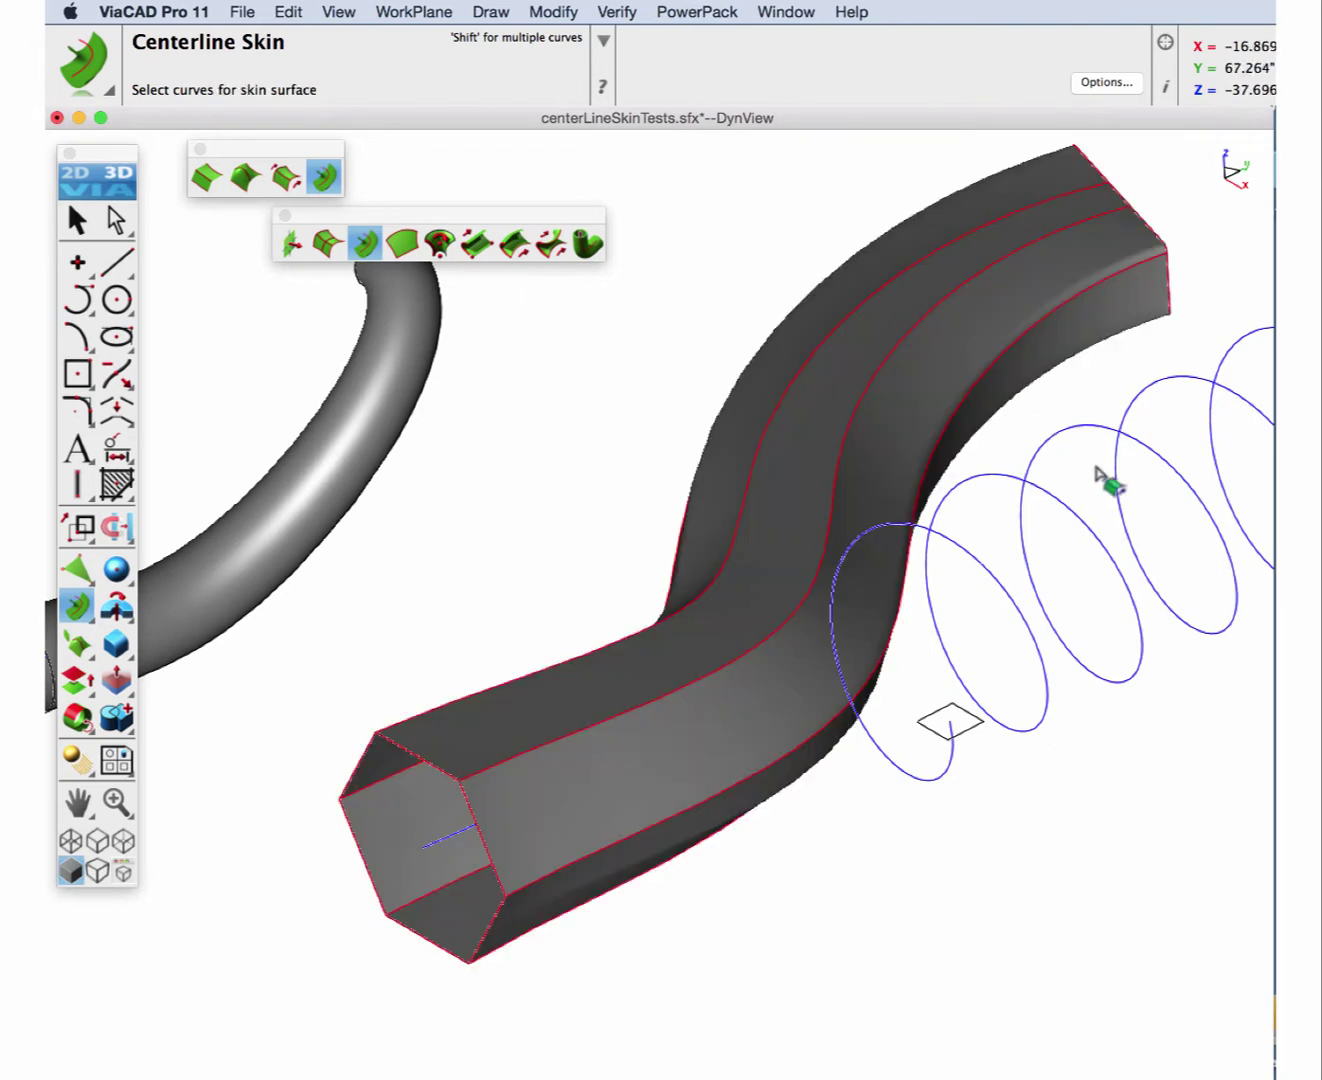
# Create a Centerline Skin from the small diamond-shaped section to the circle along the cylindrical helix.
pyautogui.scroll(-2, 1115, 488)
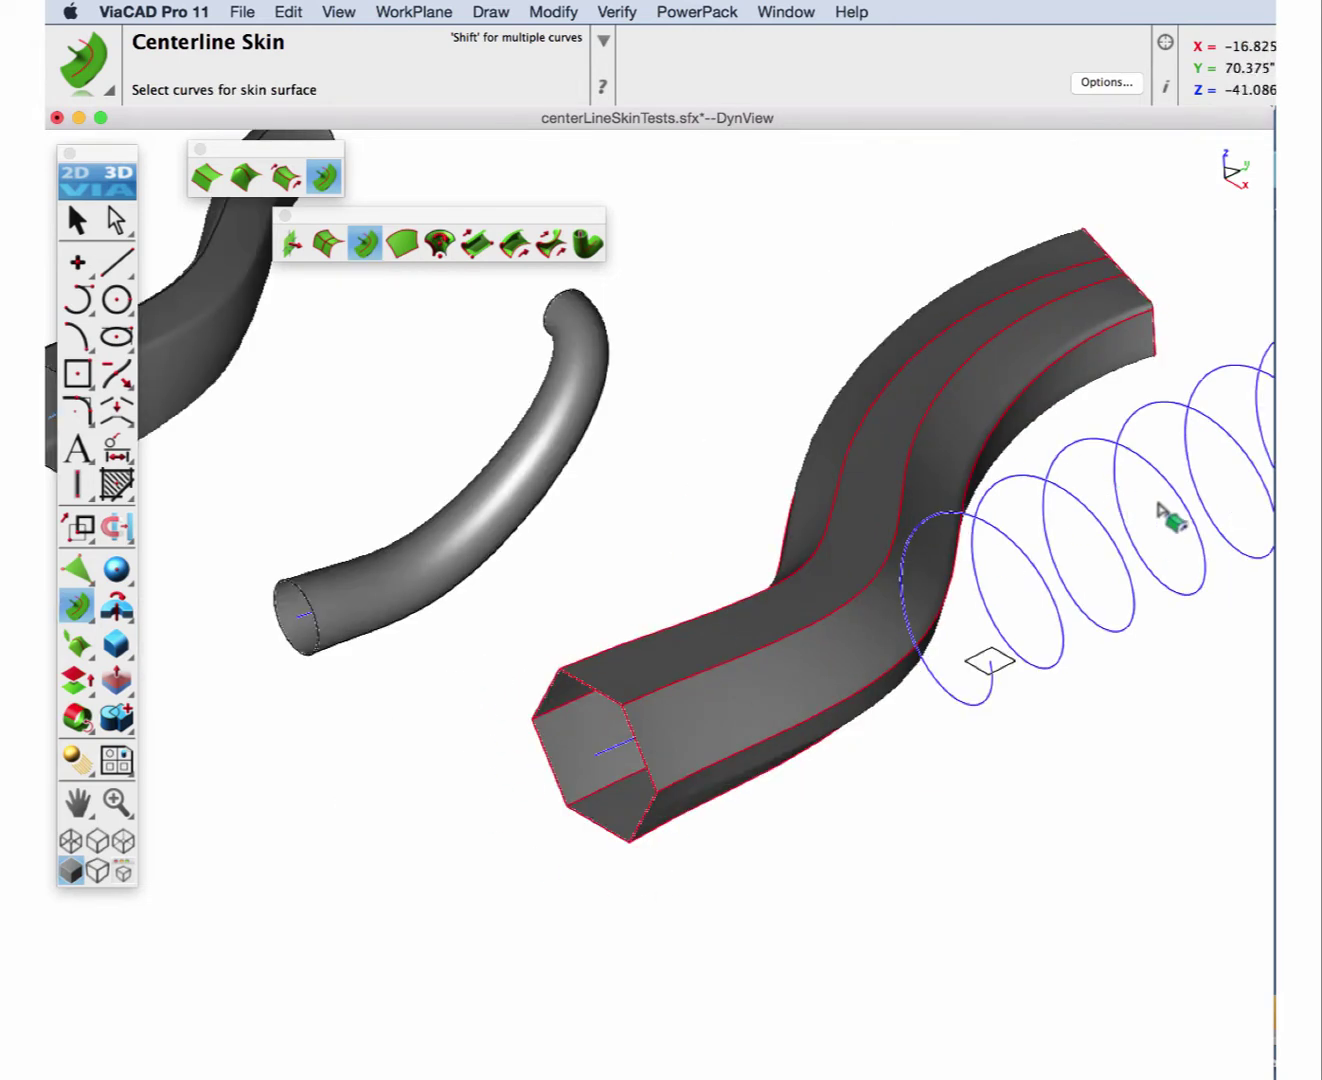
pyautogui.moveTo(1170, 519); pyautogui.dragTo(703, 534, button='middle')
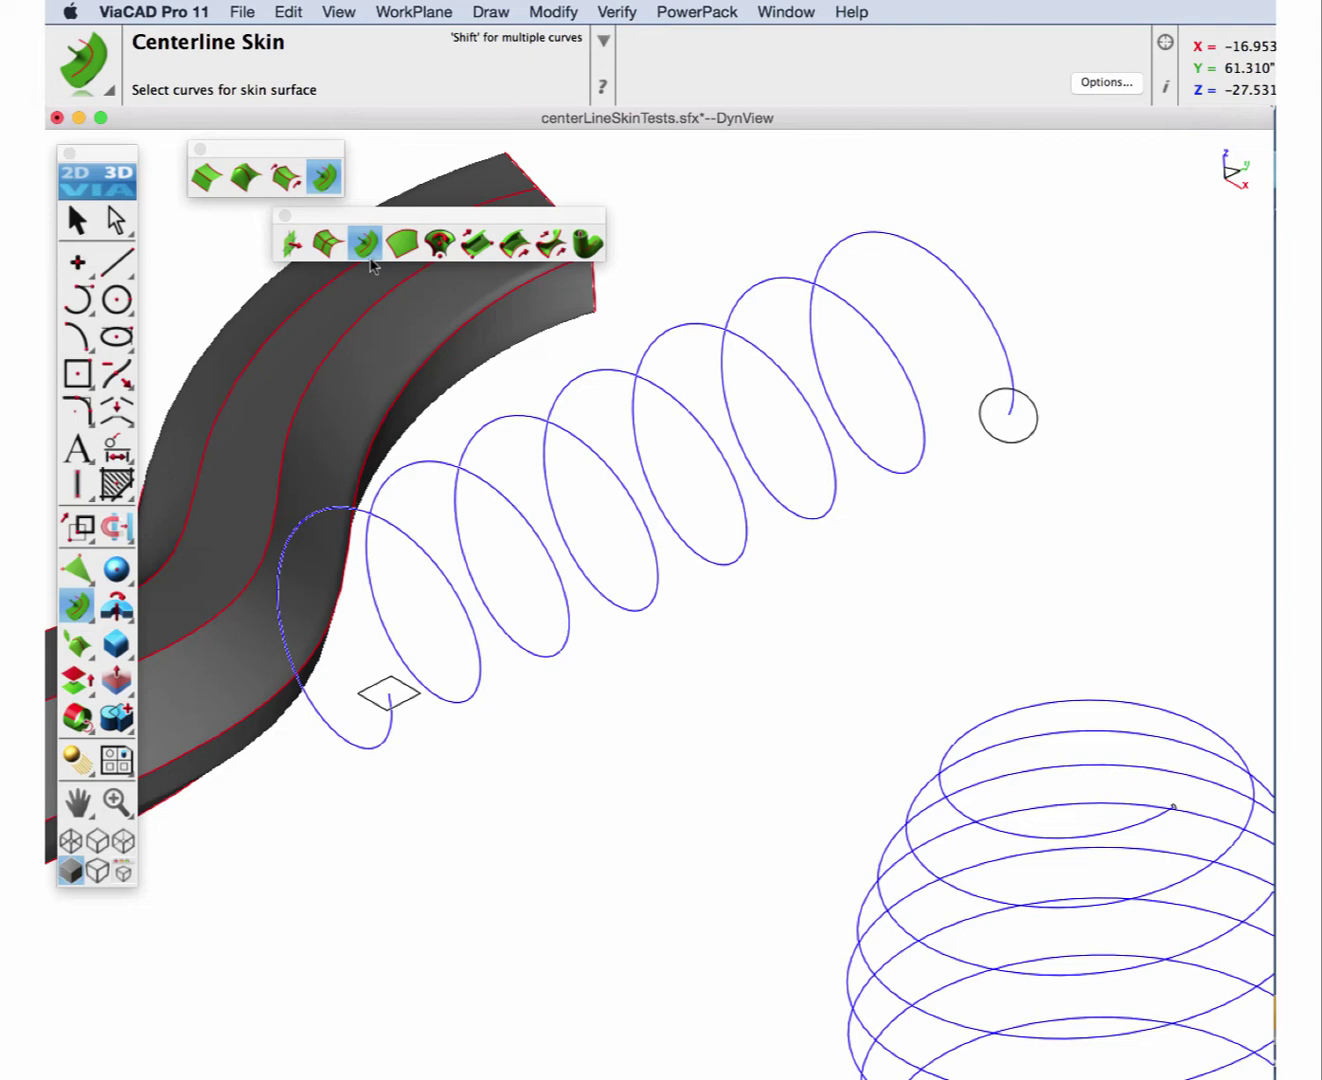
pyautogui.click(367, 258)
pyautogui.click(410, 698)
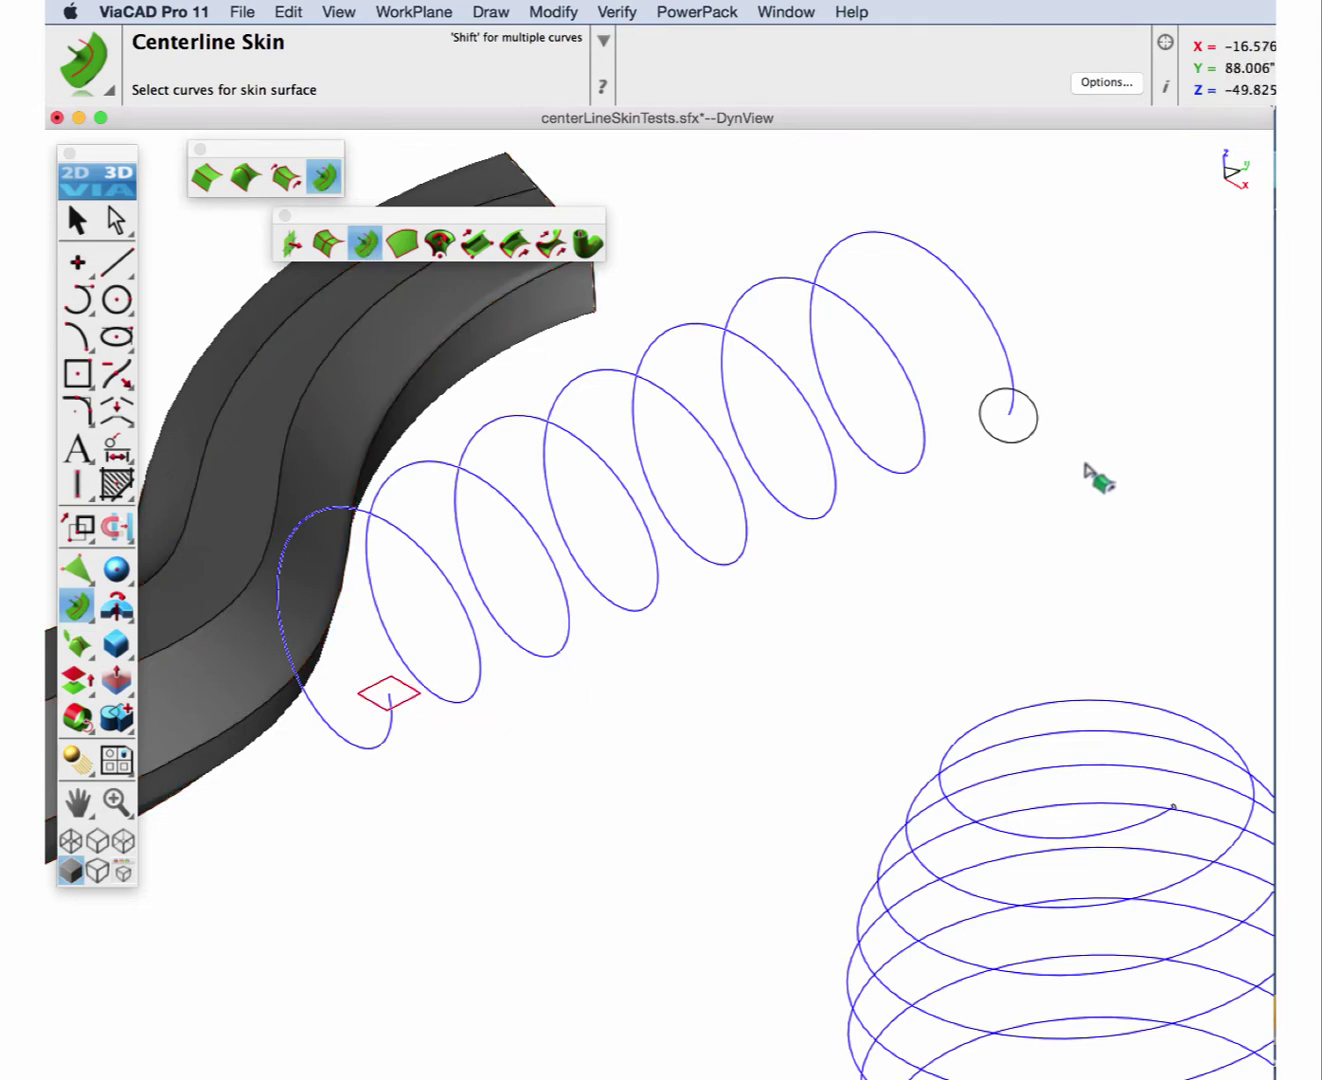
pyautogui.click(1030, 436)
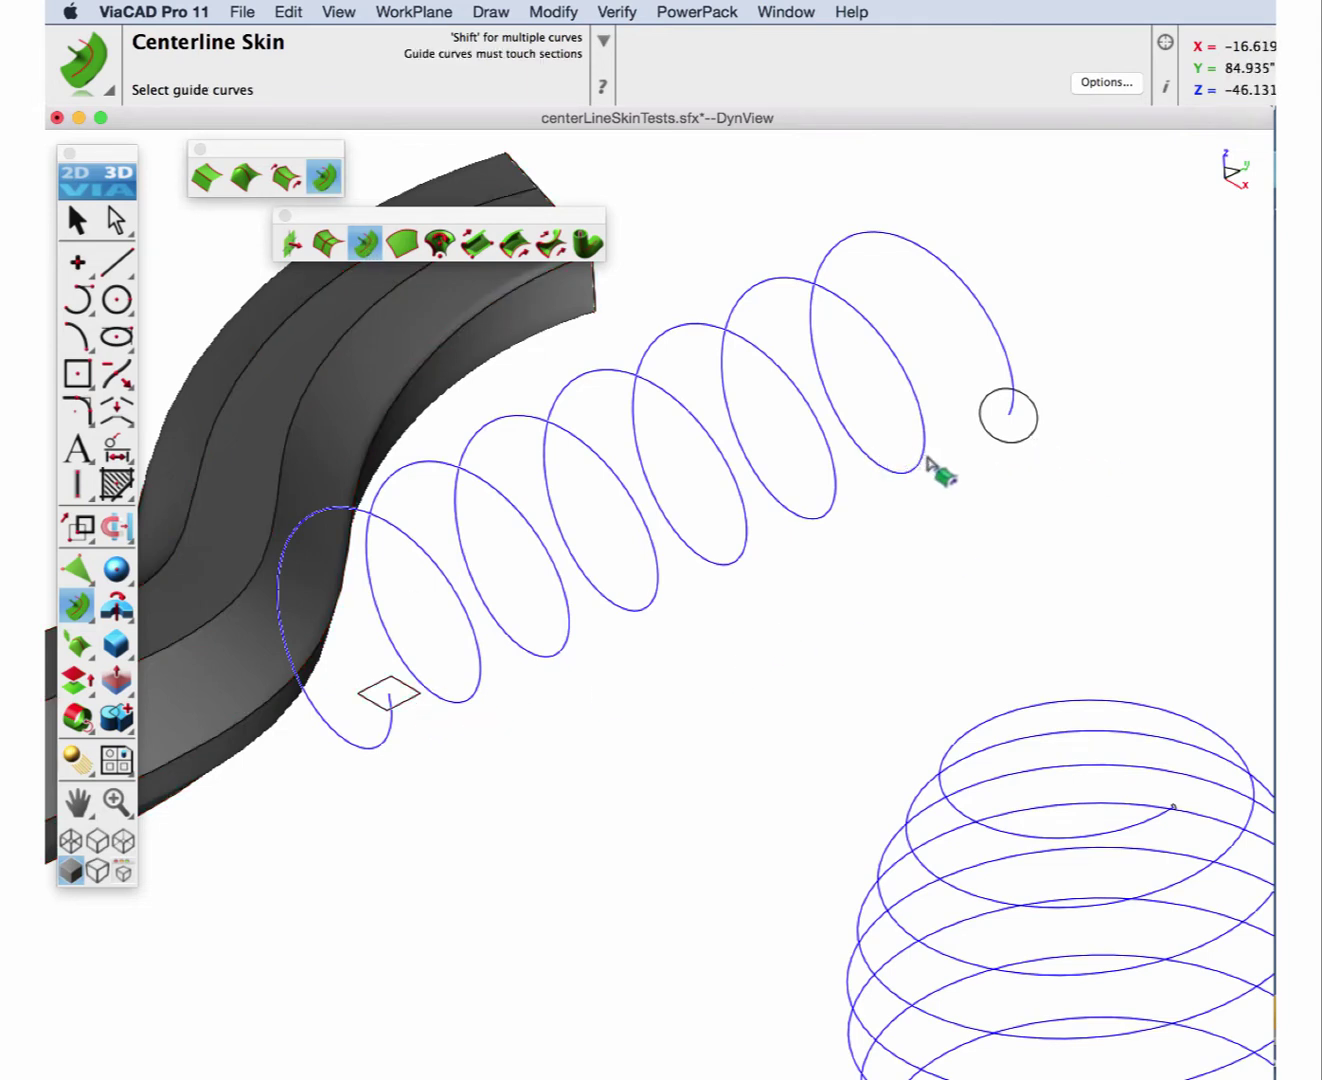
pyautogui.click(926, 460)
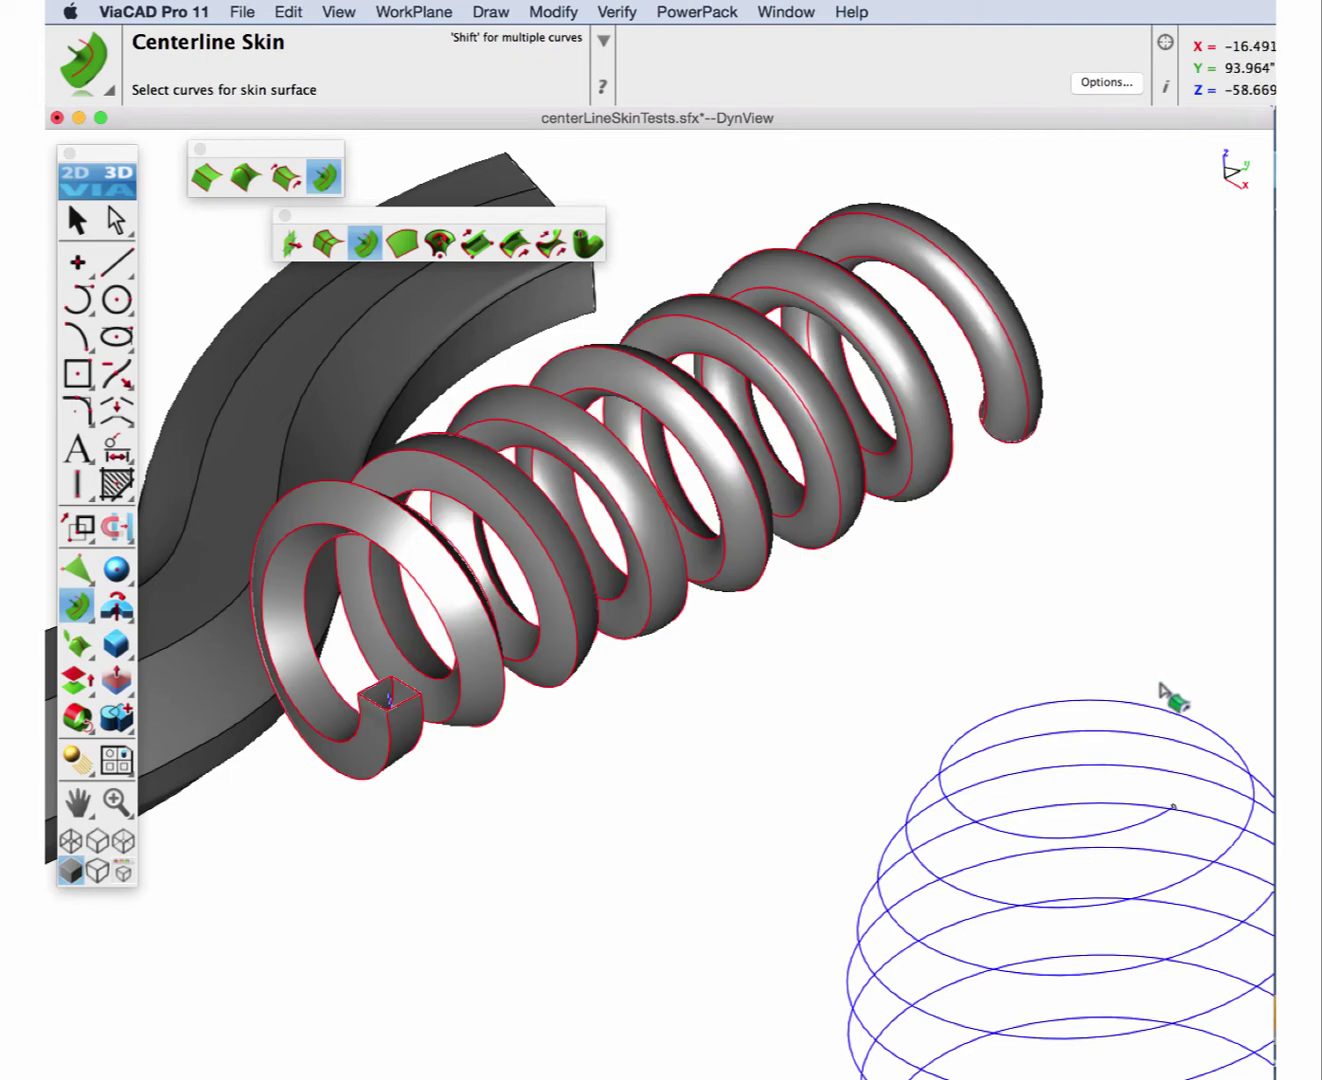
# Create a Centerline Skin from the large bottom circle to the tiny circle Circle_952 along the barrel-shaped helix.
pyautogui.moveTo(1175, 701); pyautogui.dragTo(862, 355, button='middle')
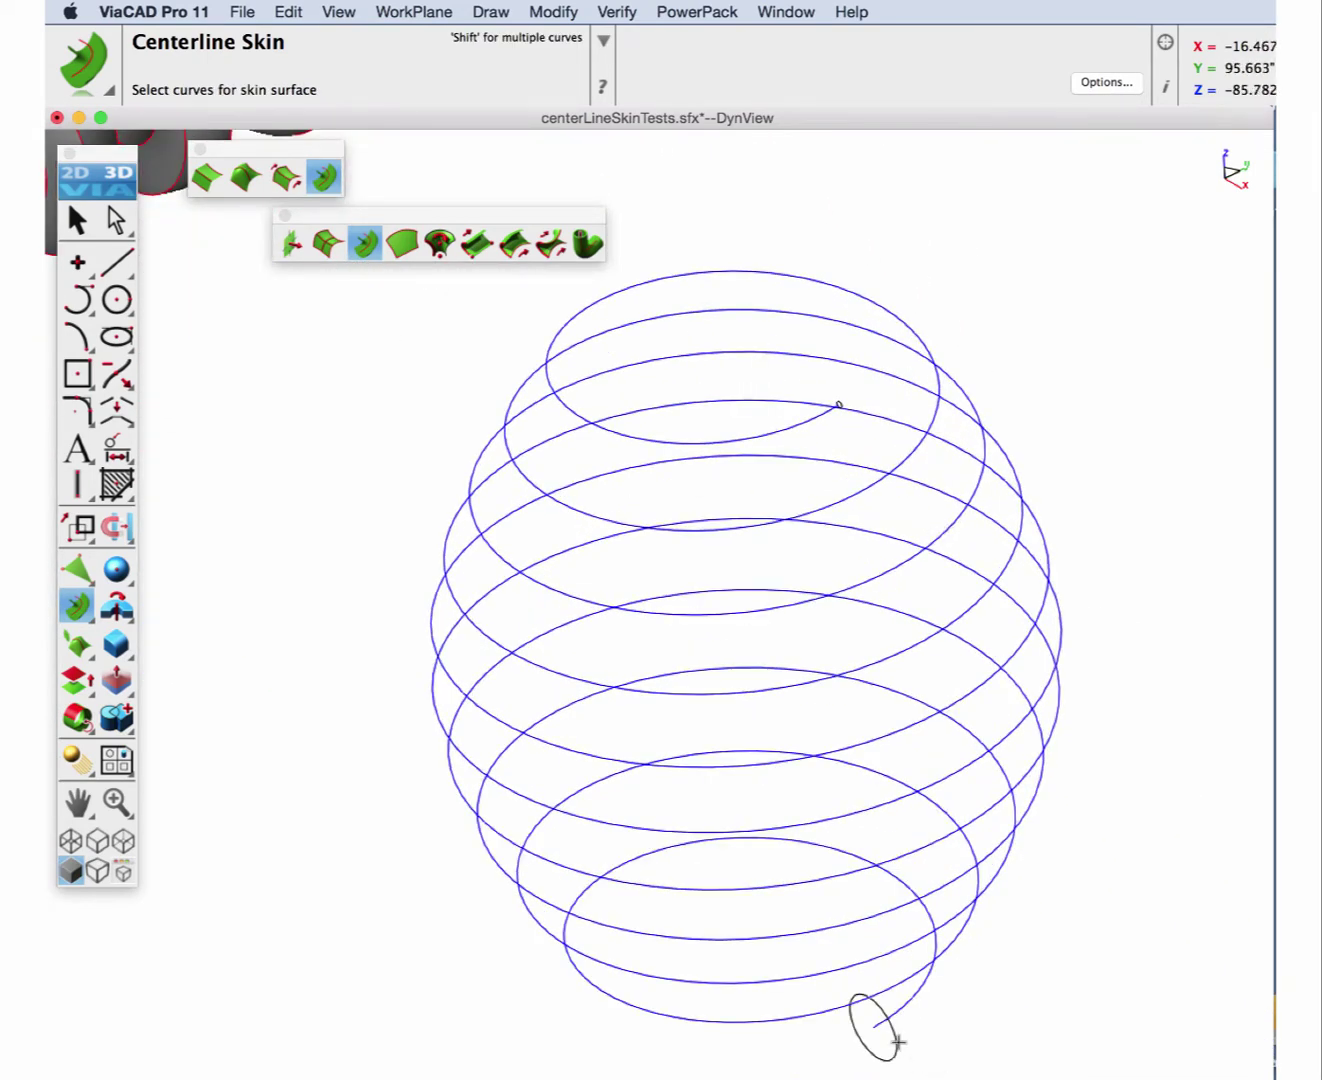
pyautogui.click(897, 1043)
pyautogui.click(837, 401)
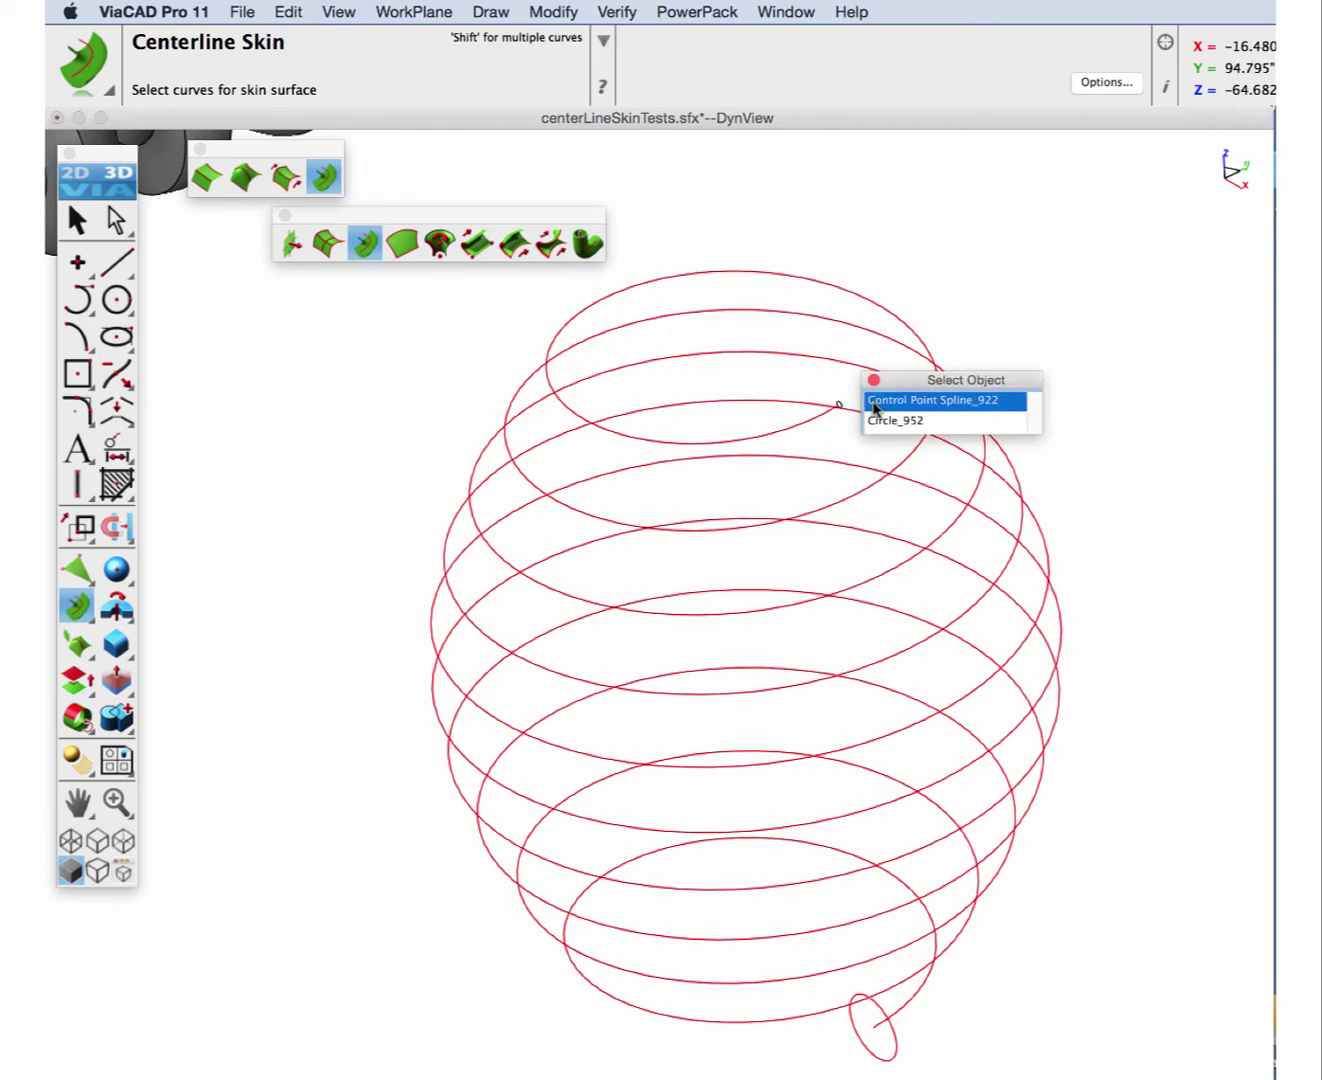
pyautogui.click(880, 420)
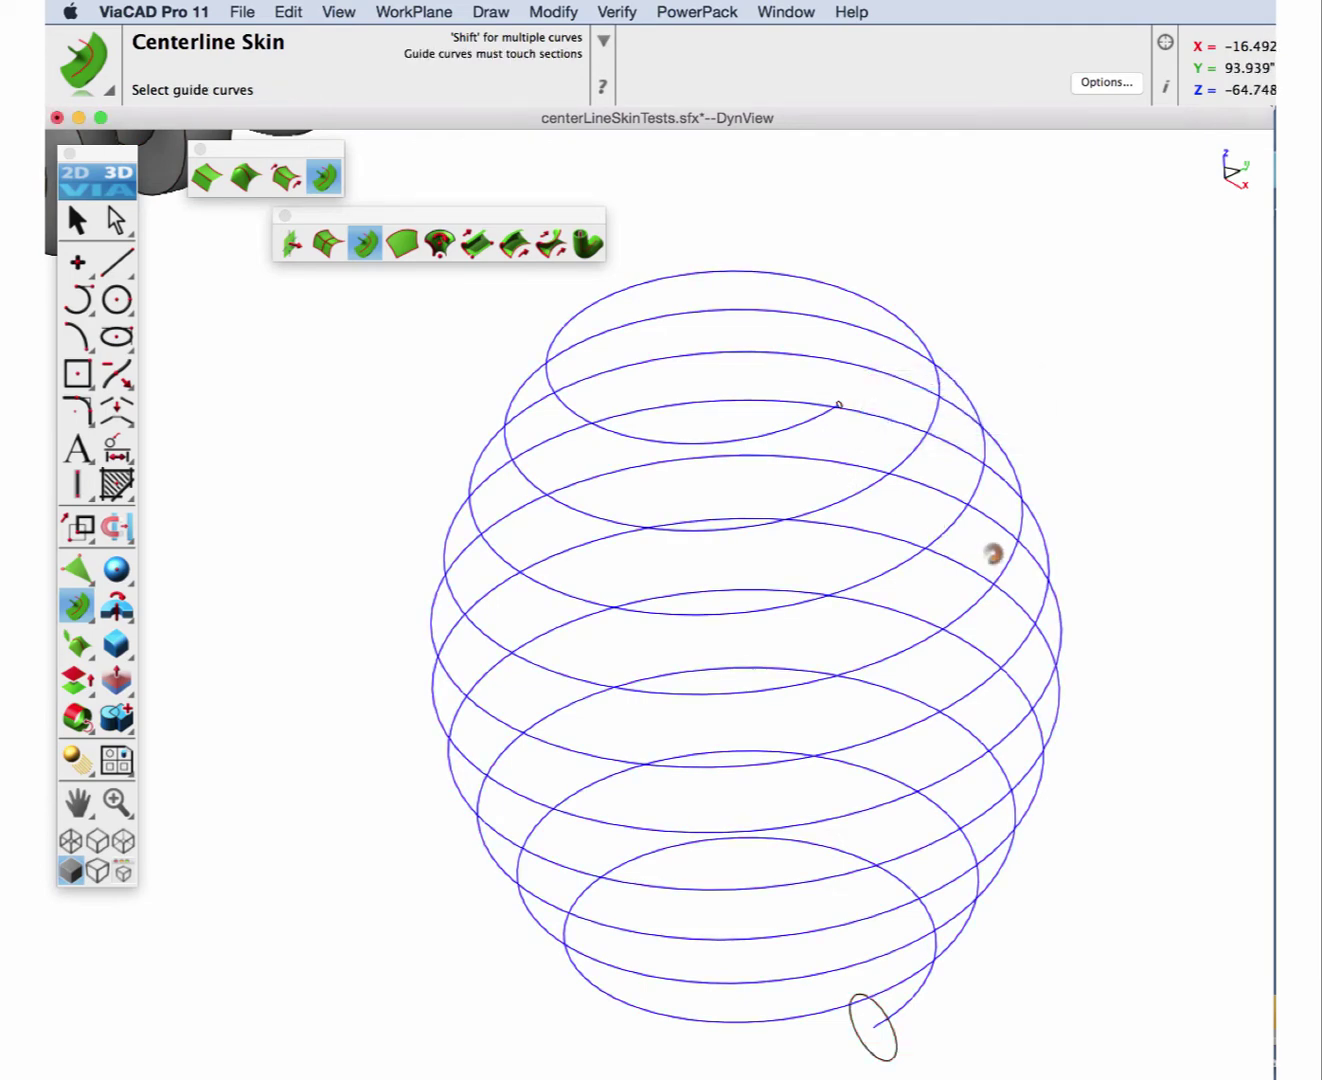
pyautogui.click(957, 556)
# Create a Centerline Skin from the inner circle to the outer square section along the flat spiral.
pyautogui.scroll(-3, 955, 562)
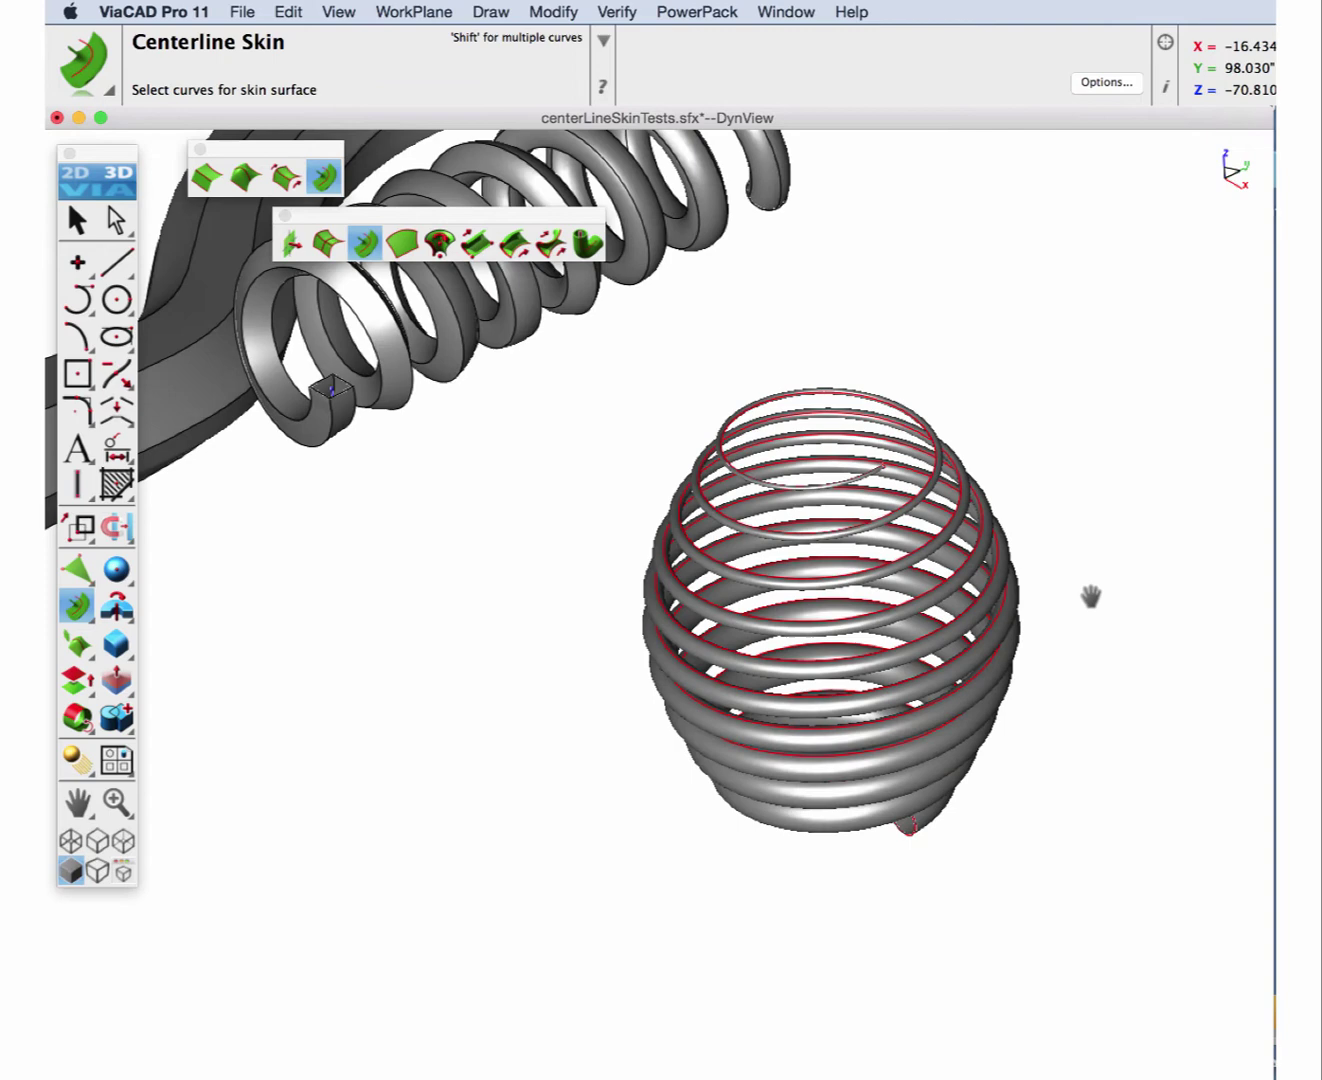
pyautogui.moveTo(1089, 596); pyautogui.dragTo(475, 546, button='middle')
pyautogui.press('super+f')
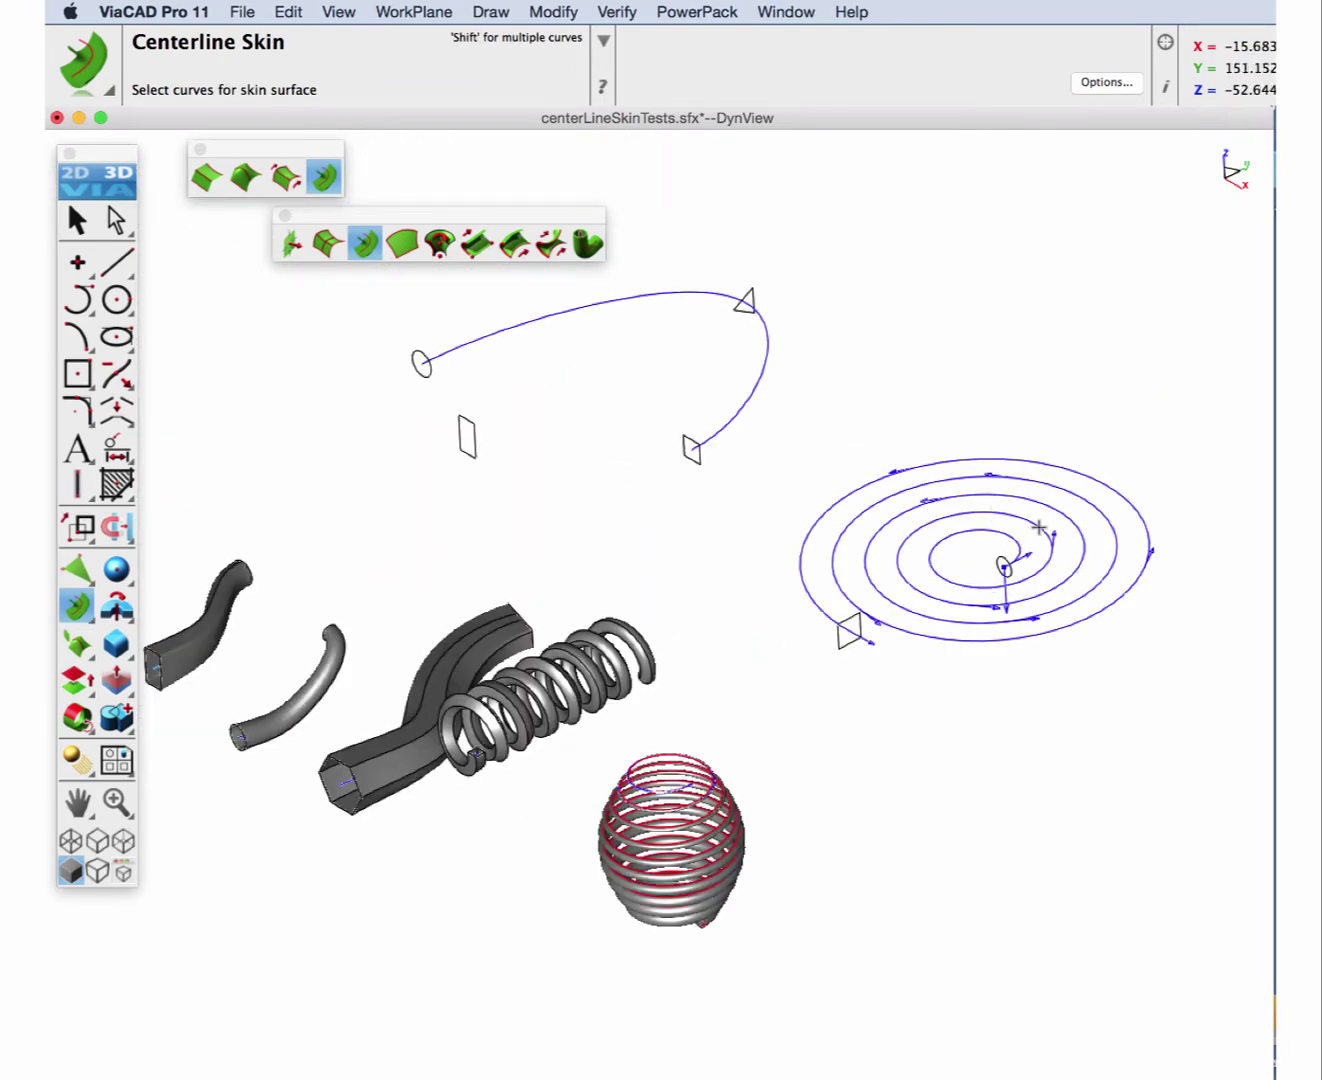
pyautogui.scroll(3, 1029, 530)
pyautogui.moveTo(1056, 593); pyautogui.dragTo(922, 577, button='middle')
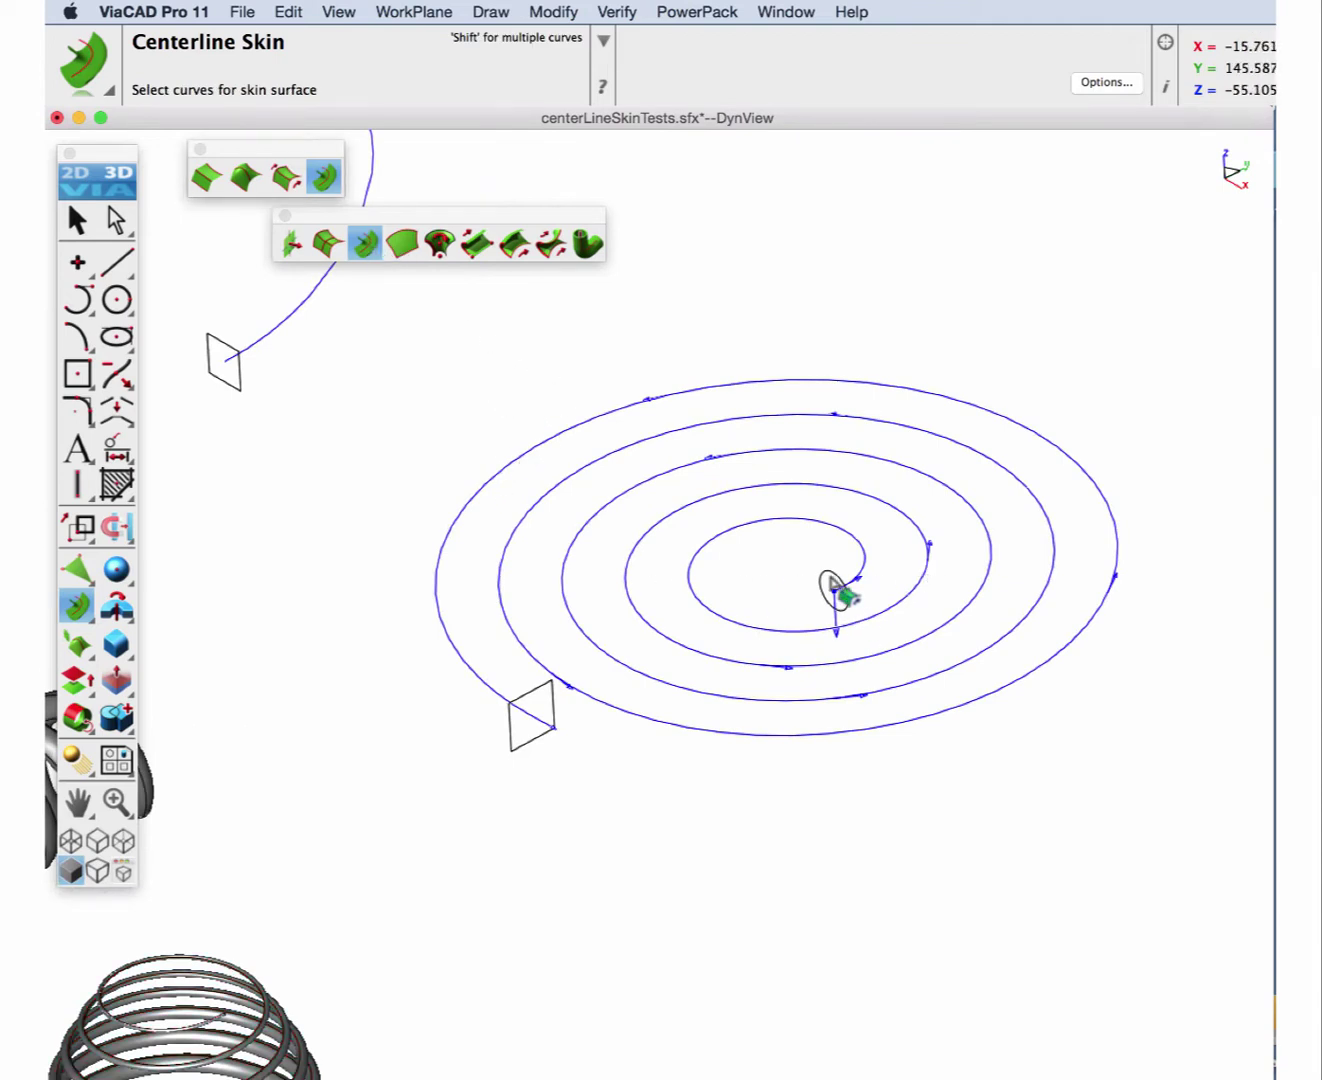
pyautogui.scroll(2, 833, 583)
pyautogui.scroll(1, 832, 582)
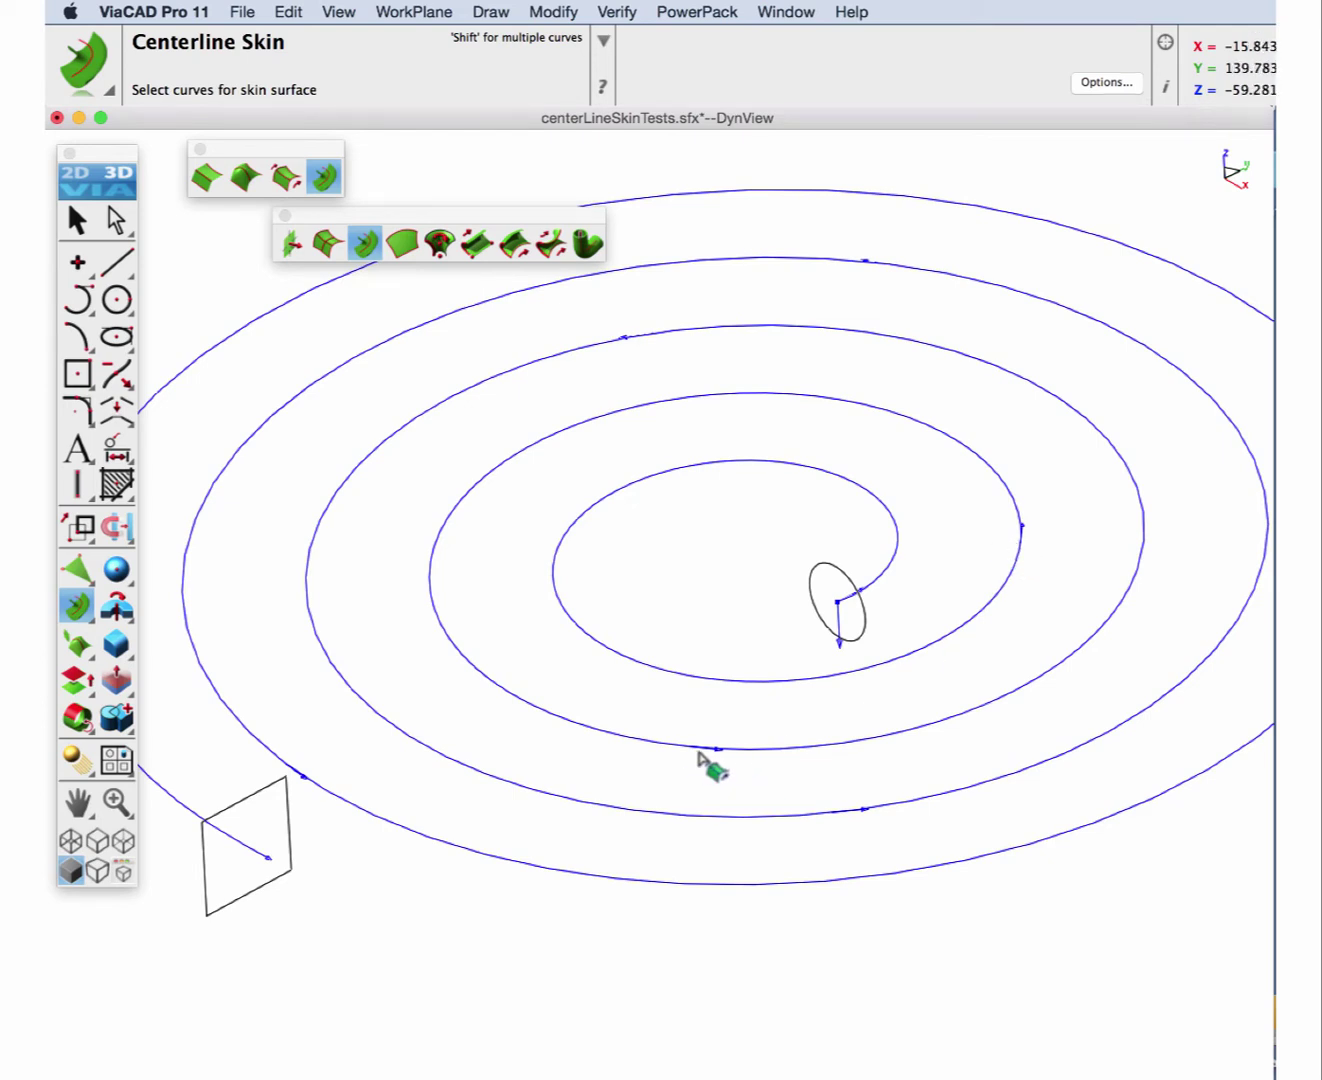
pyautogui.click(630, 12)
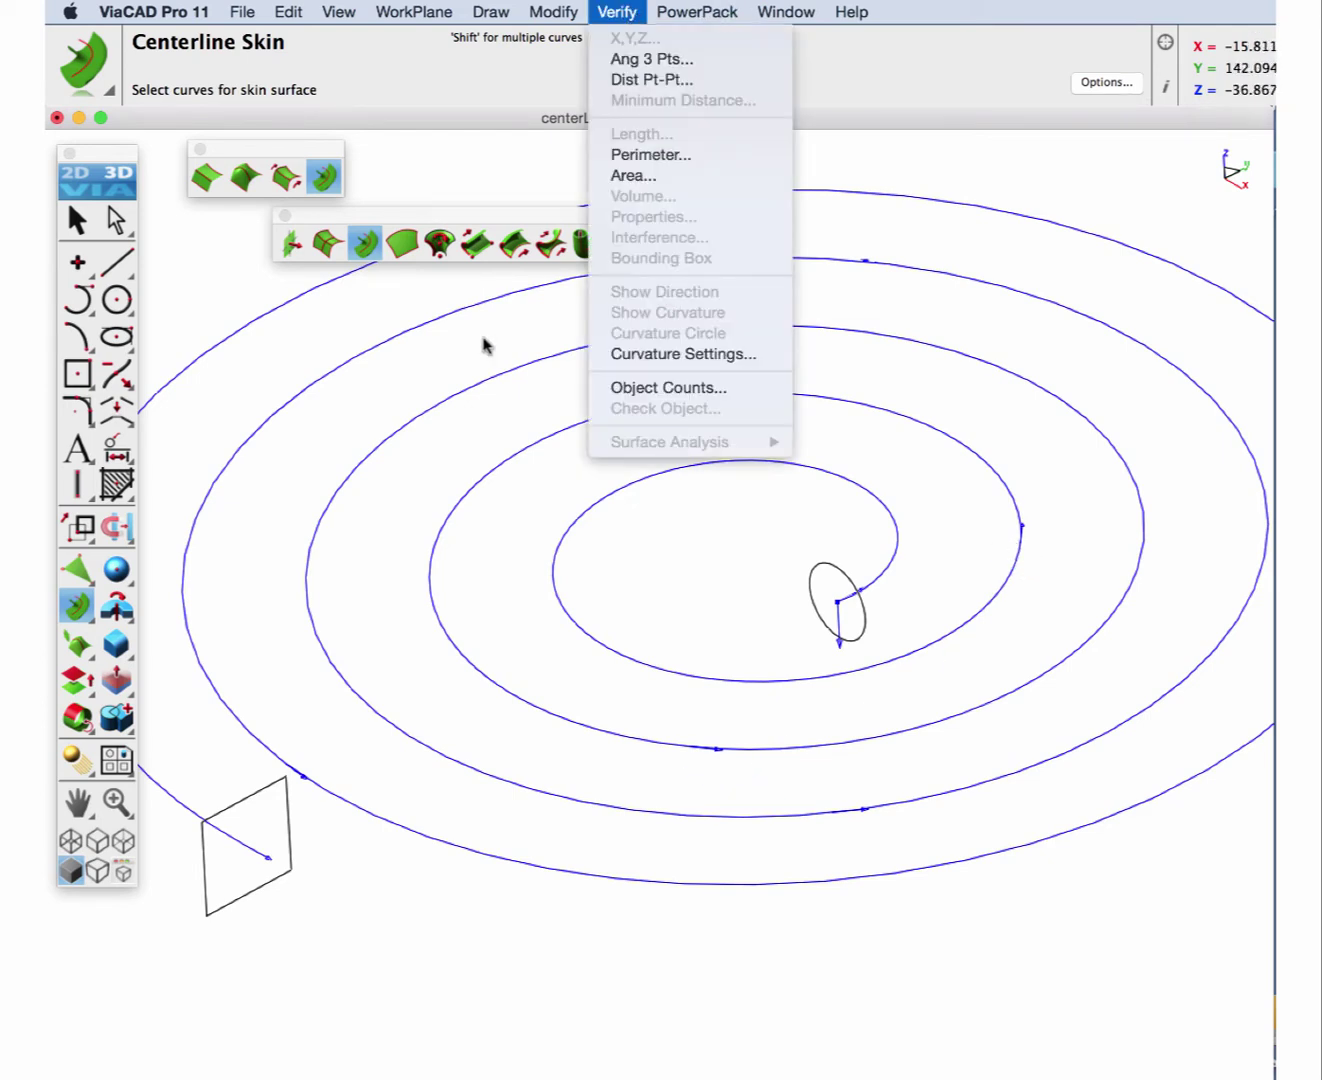
pyautogui.click(481, 342)
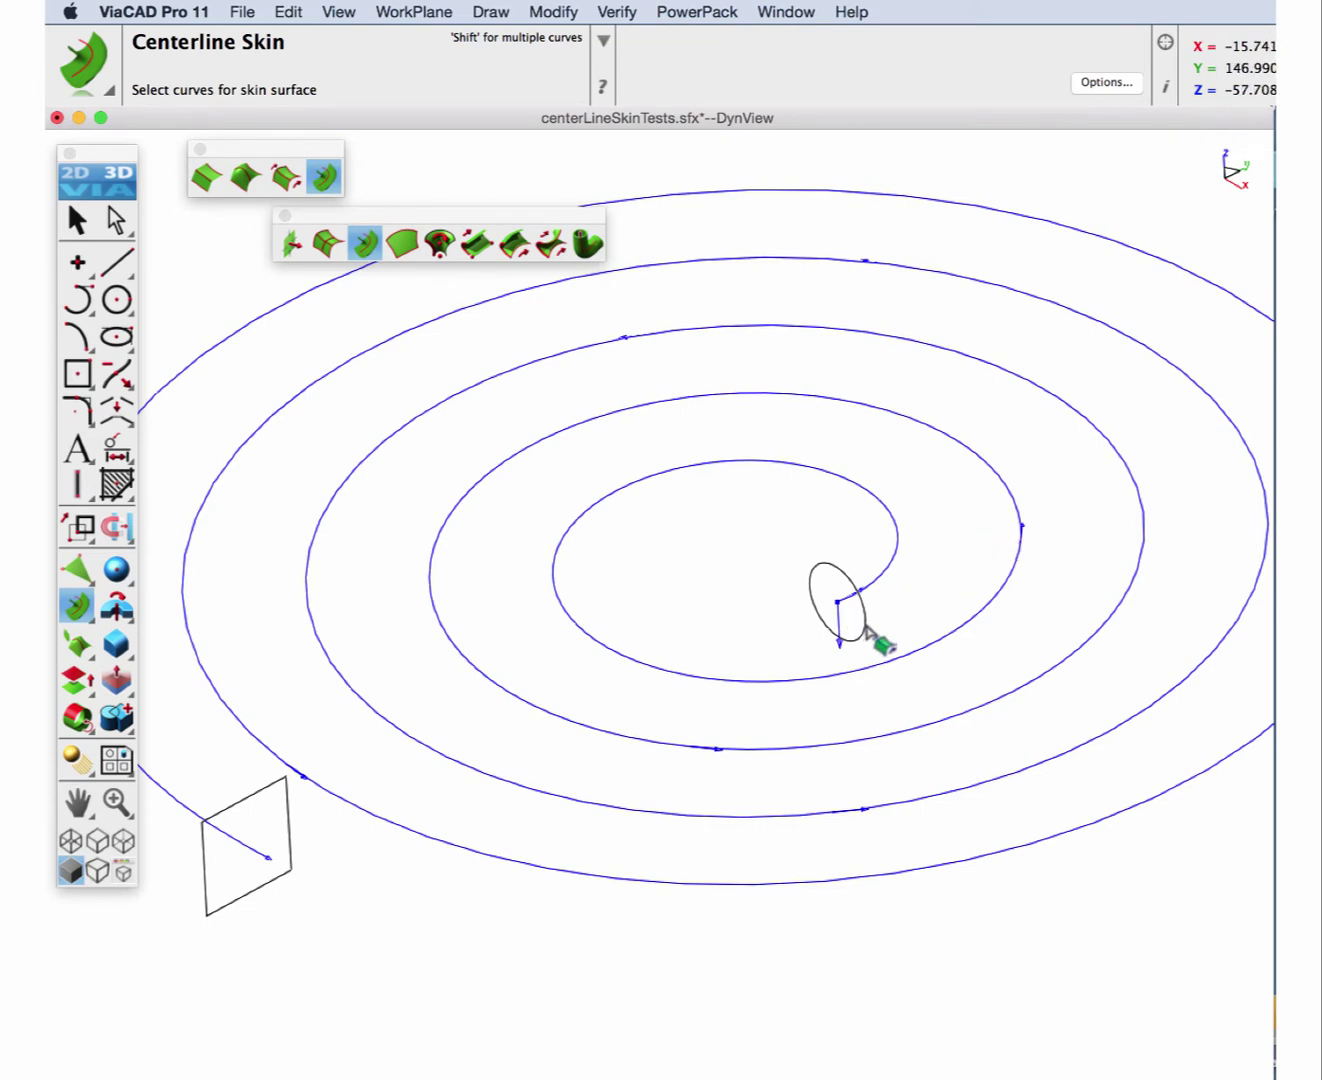
pyautogui.click(865, 628)
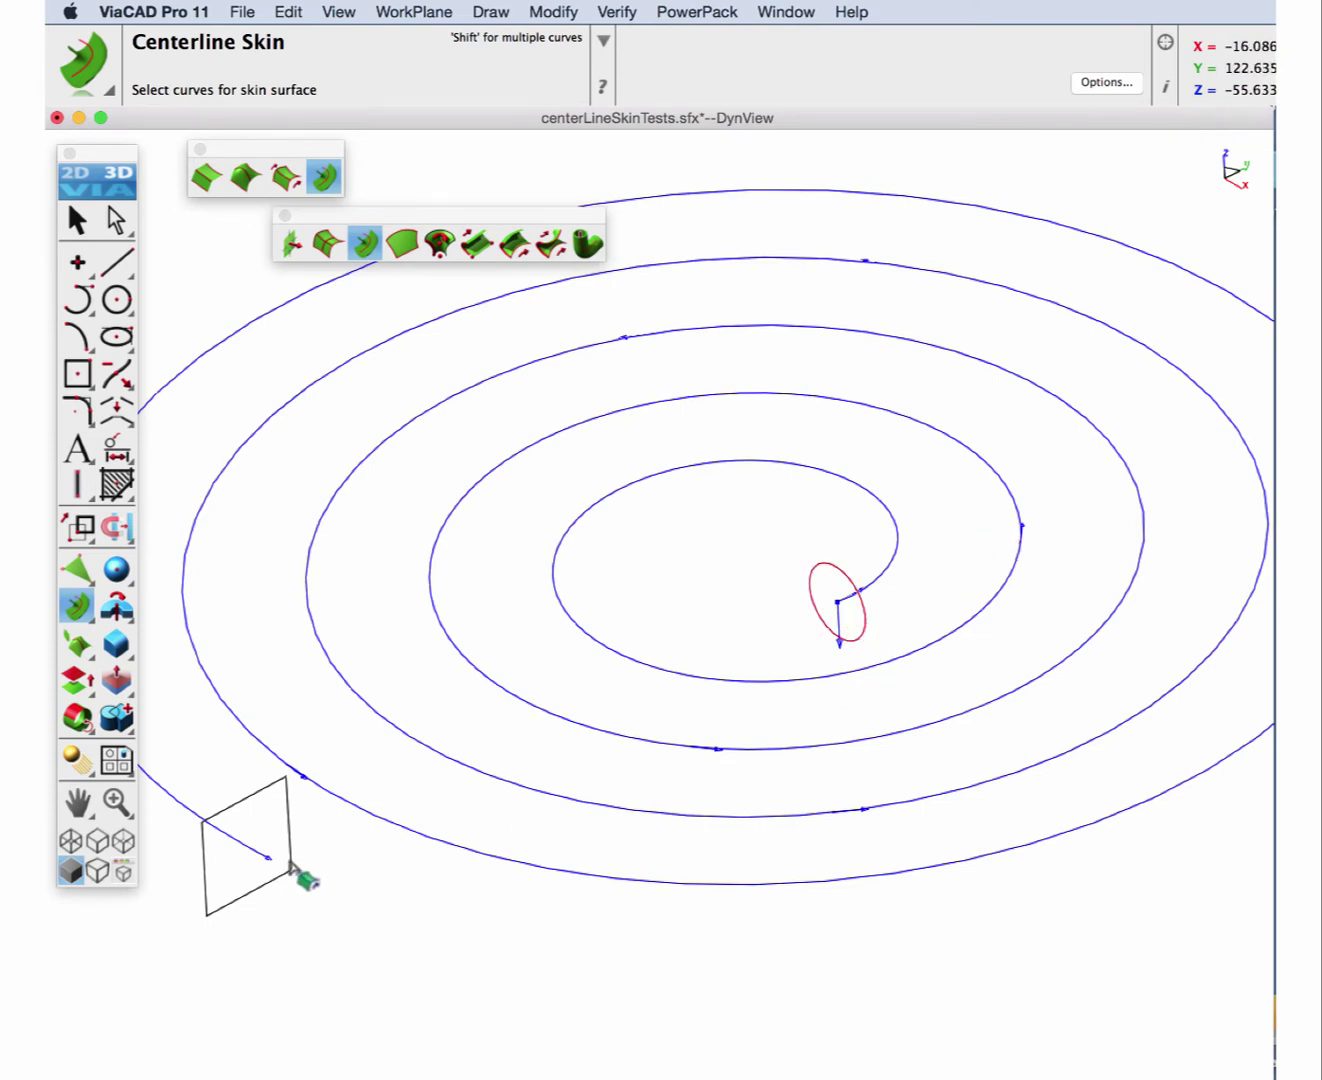
pyautogui.press('Return')
pyautogui.click(590, 740)
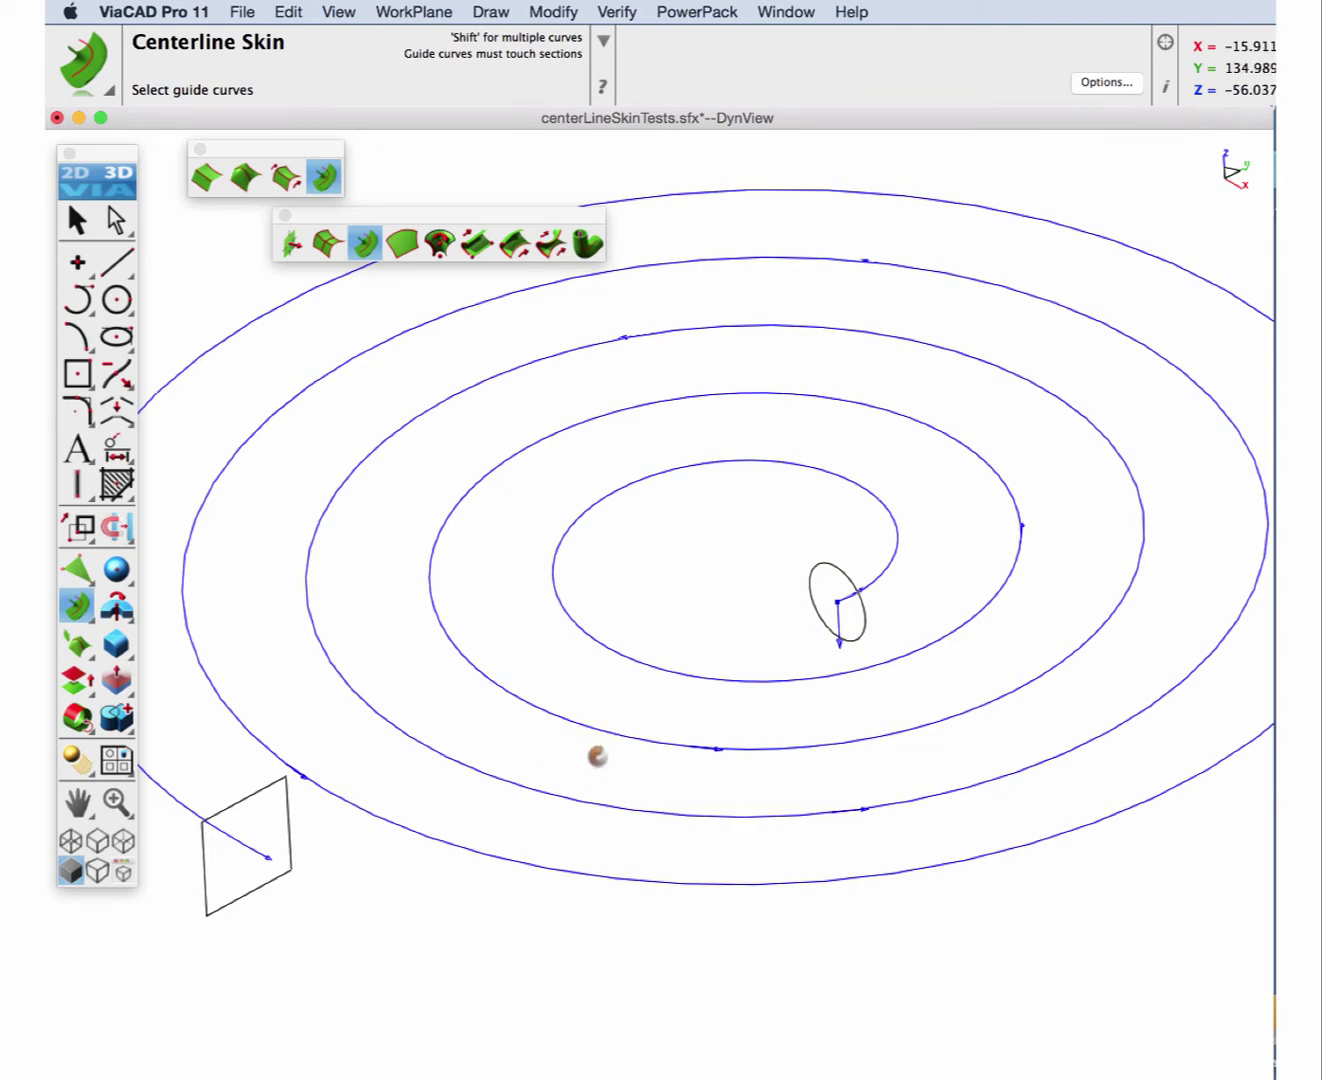
# Try a Centerline Skin through the circle, triangle and small square sections along the arched curve, and undo it.
pyautogui.scroll(-5, 690, 752)
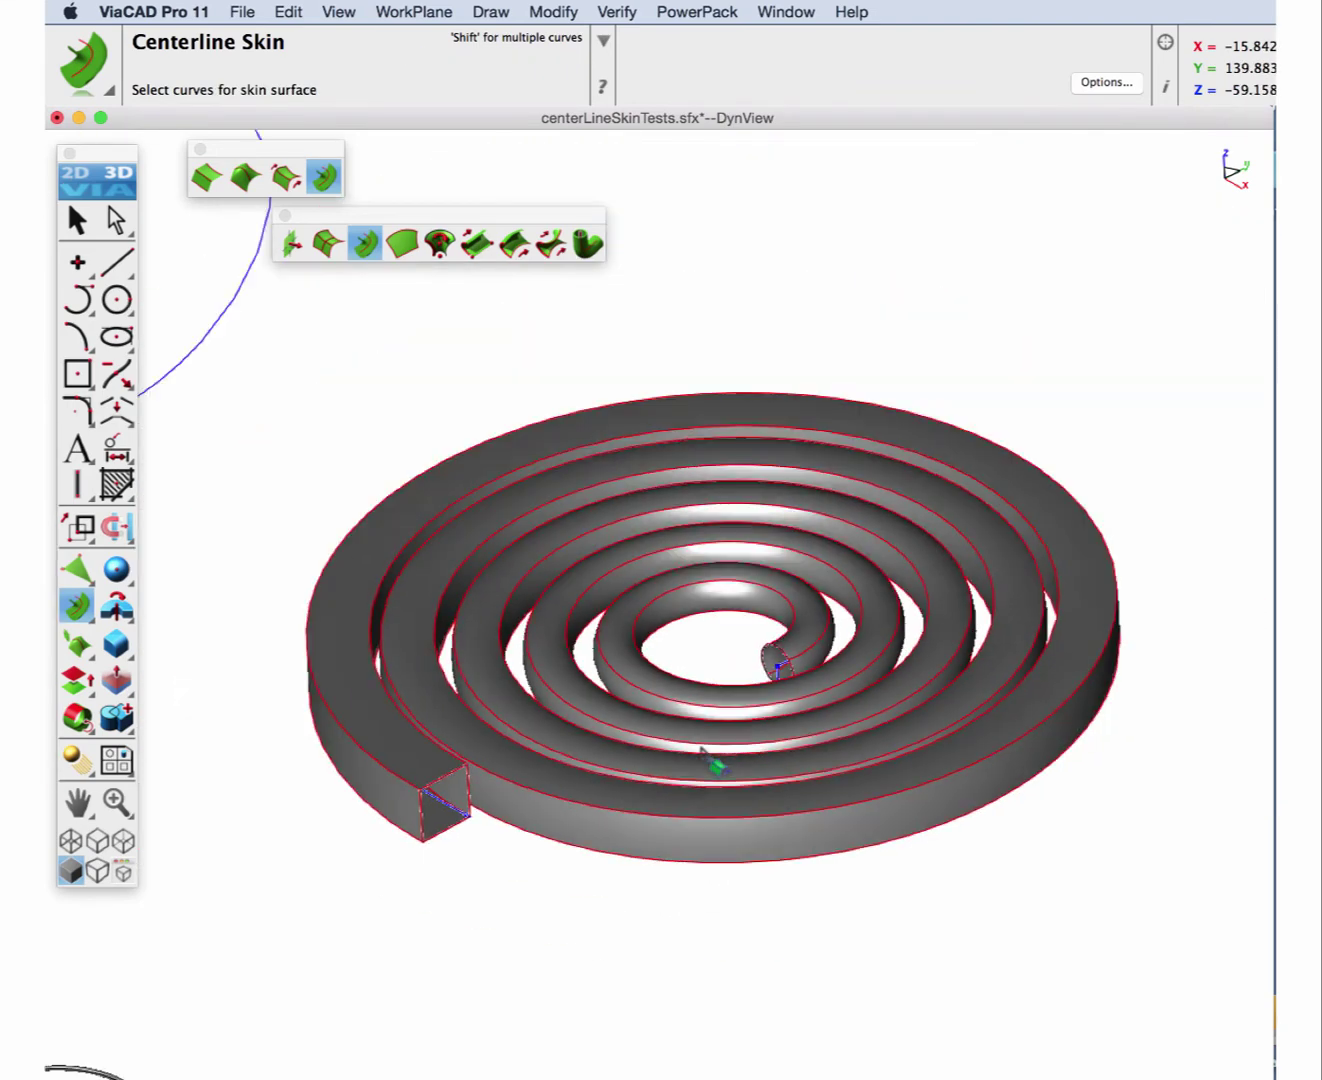
pyautogui.scroll(3, 700, 752)
pyautogui.scroll(-5, 701, 752)
pyautogui.scroll(6, 429, 650)
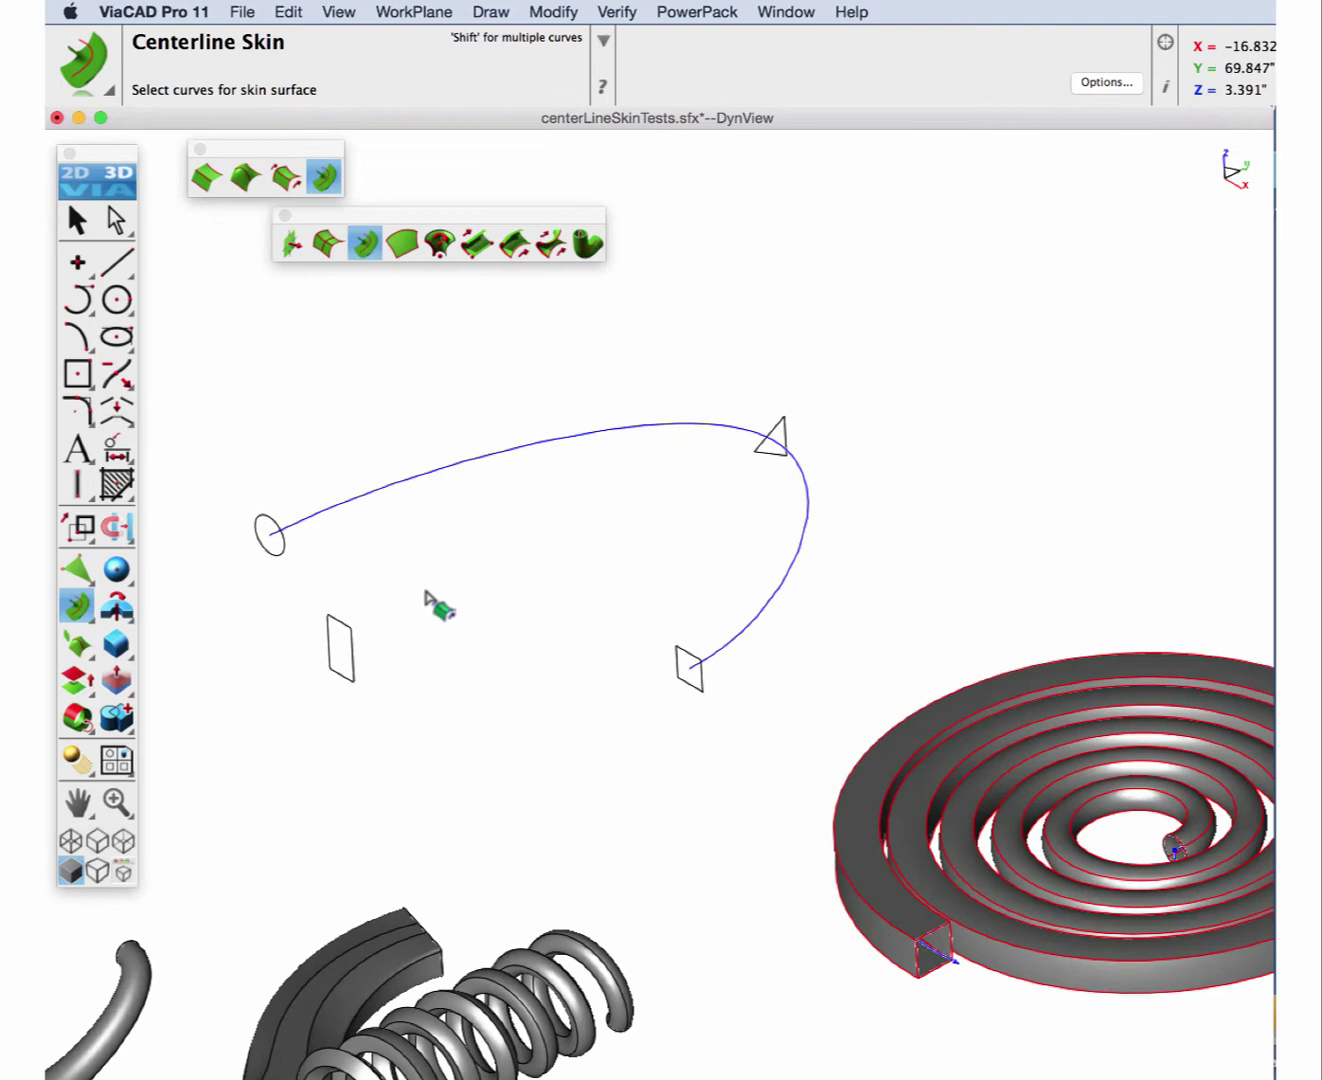
pyautogui.moveTo(559, 582); pyautogui.dragTo(673, 626, button='middle')
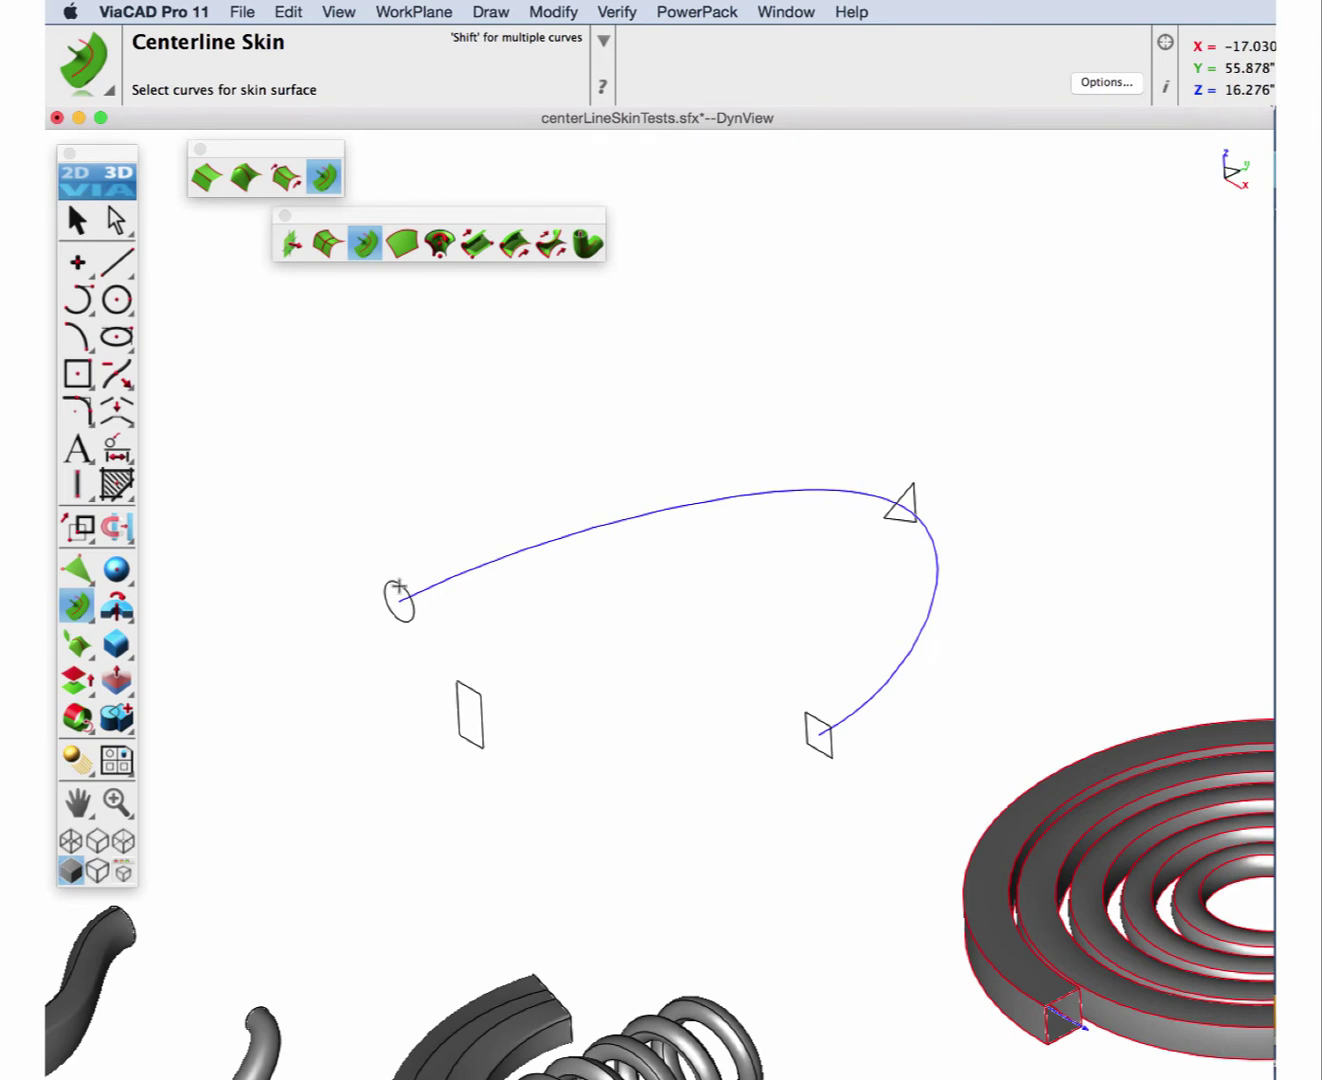
pyautogui.click(397, 587)
pyautogui.keyDown('shift'); pyautogui.click(904, 500); pyautogui.keyUp('shift')
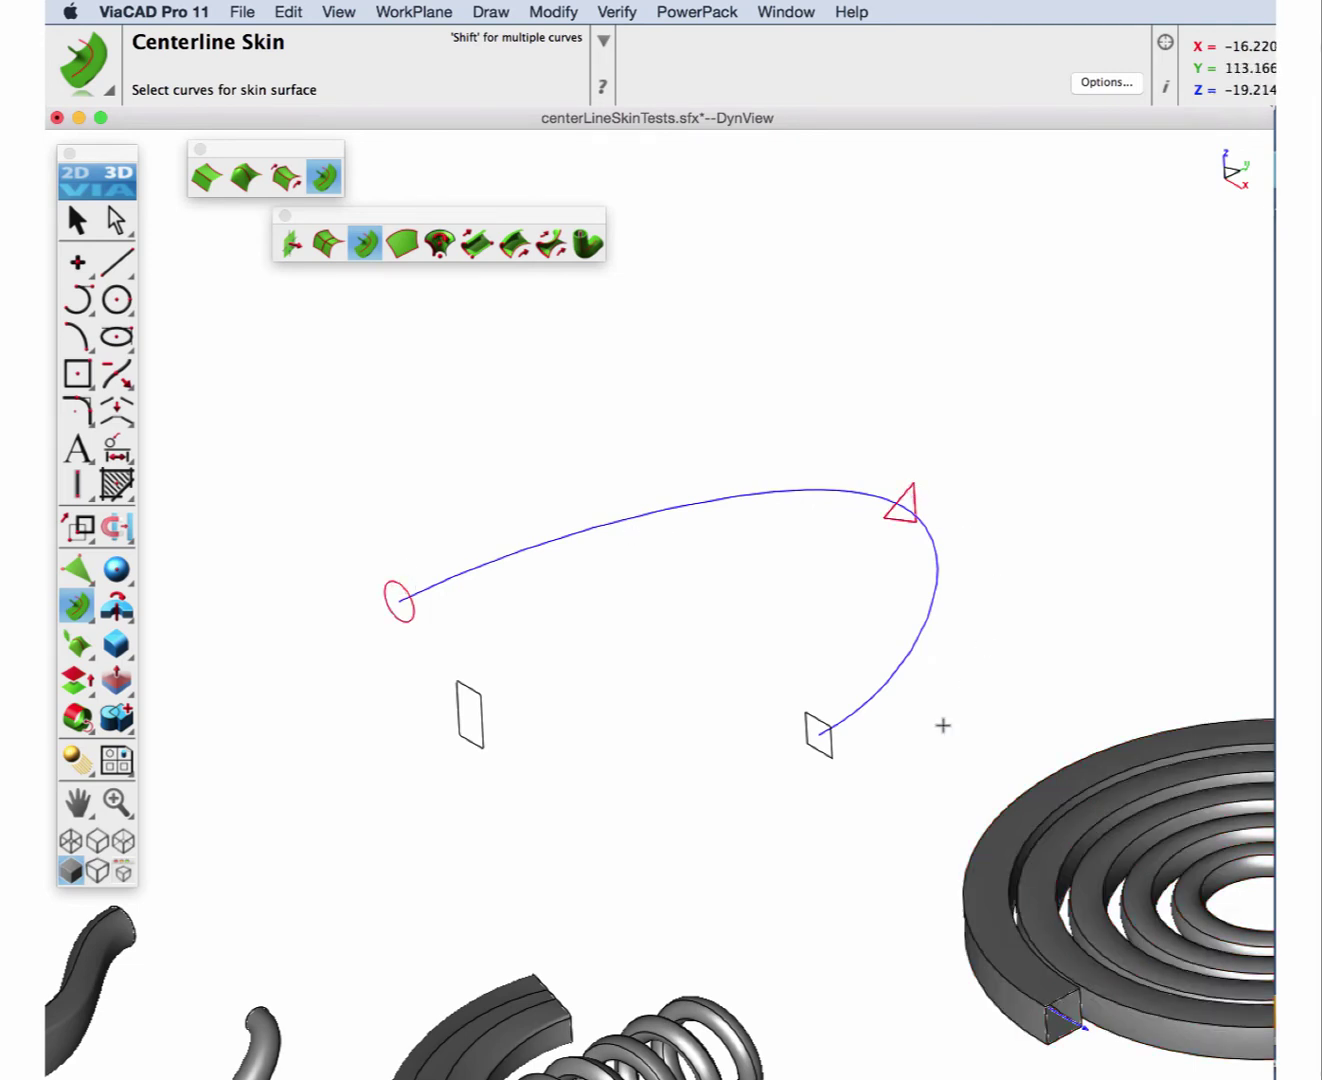
pyautogui.keyDown('shift'); pyautogui.click(831, 749); pyautogui.keyUp('shift')
pyautogui.press('Return')
pyautogui.click(928, 622)
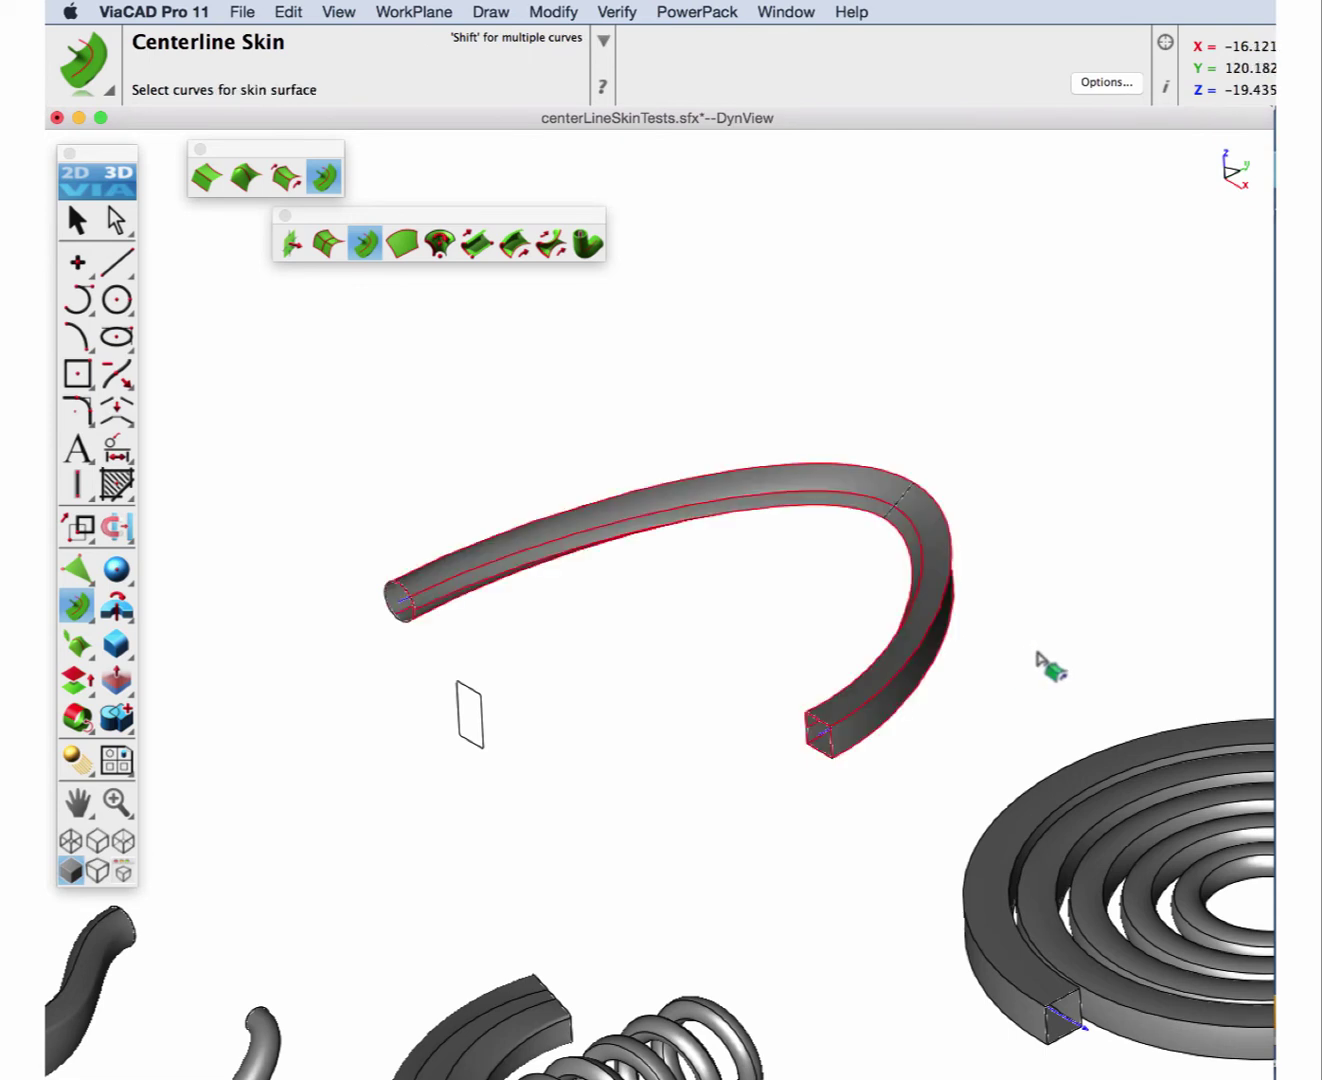
pyautogui.press('super+z')
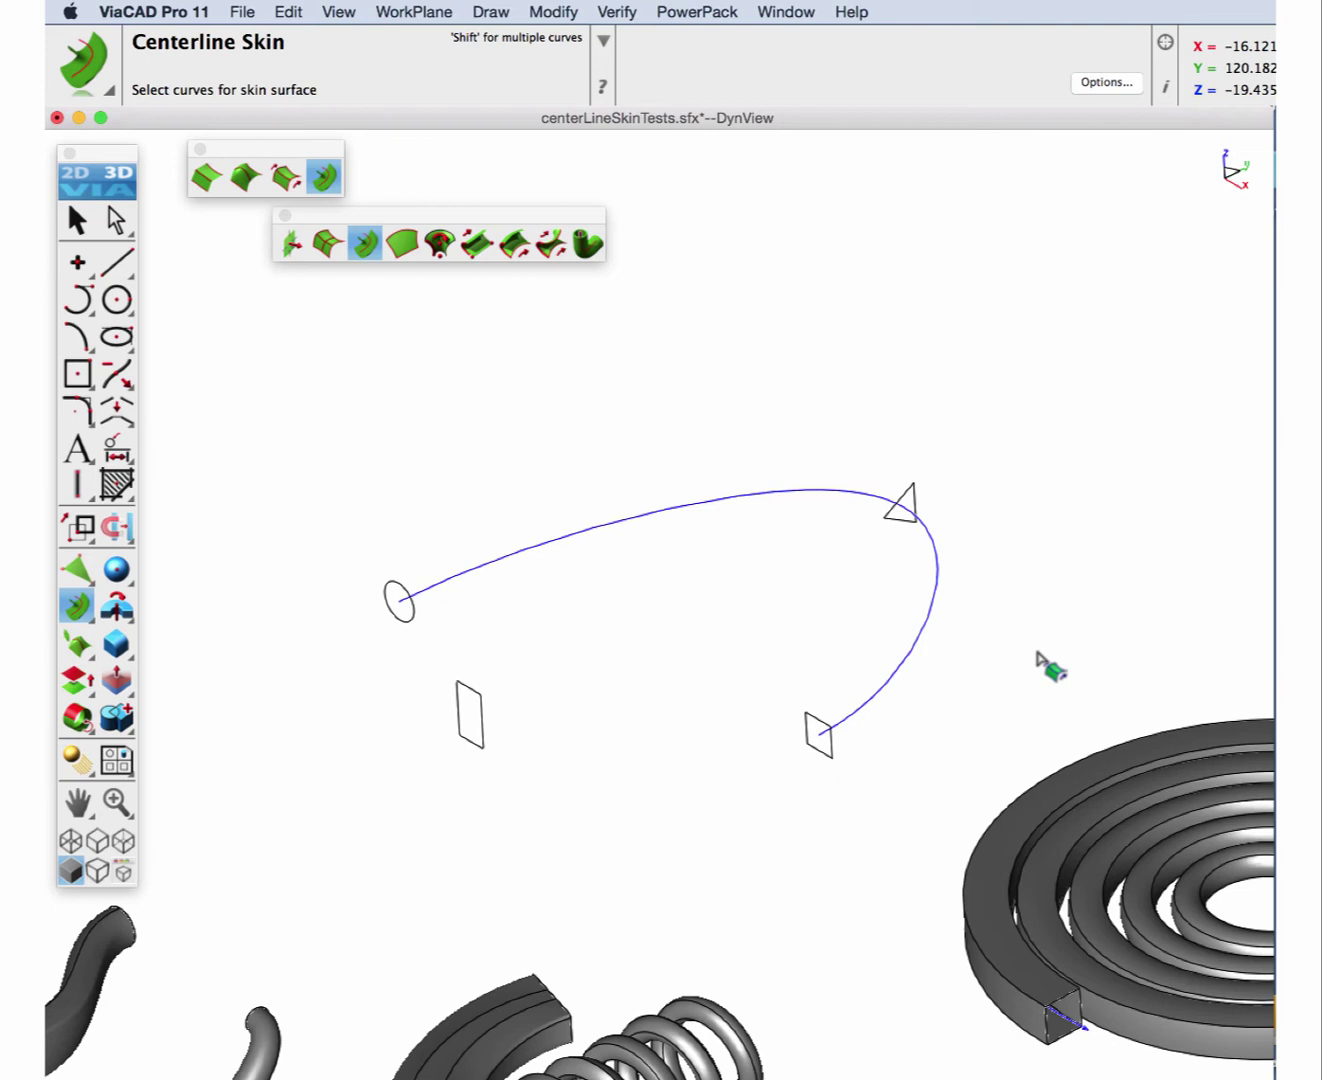
# Snap the loose rectangular section onto the arched curve between the circle and the triangle using the Magnet tool.
pyautogui.click(115, 526)
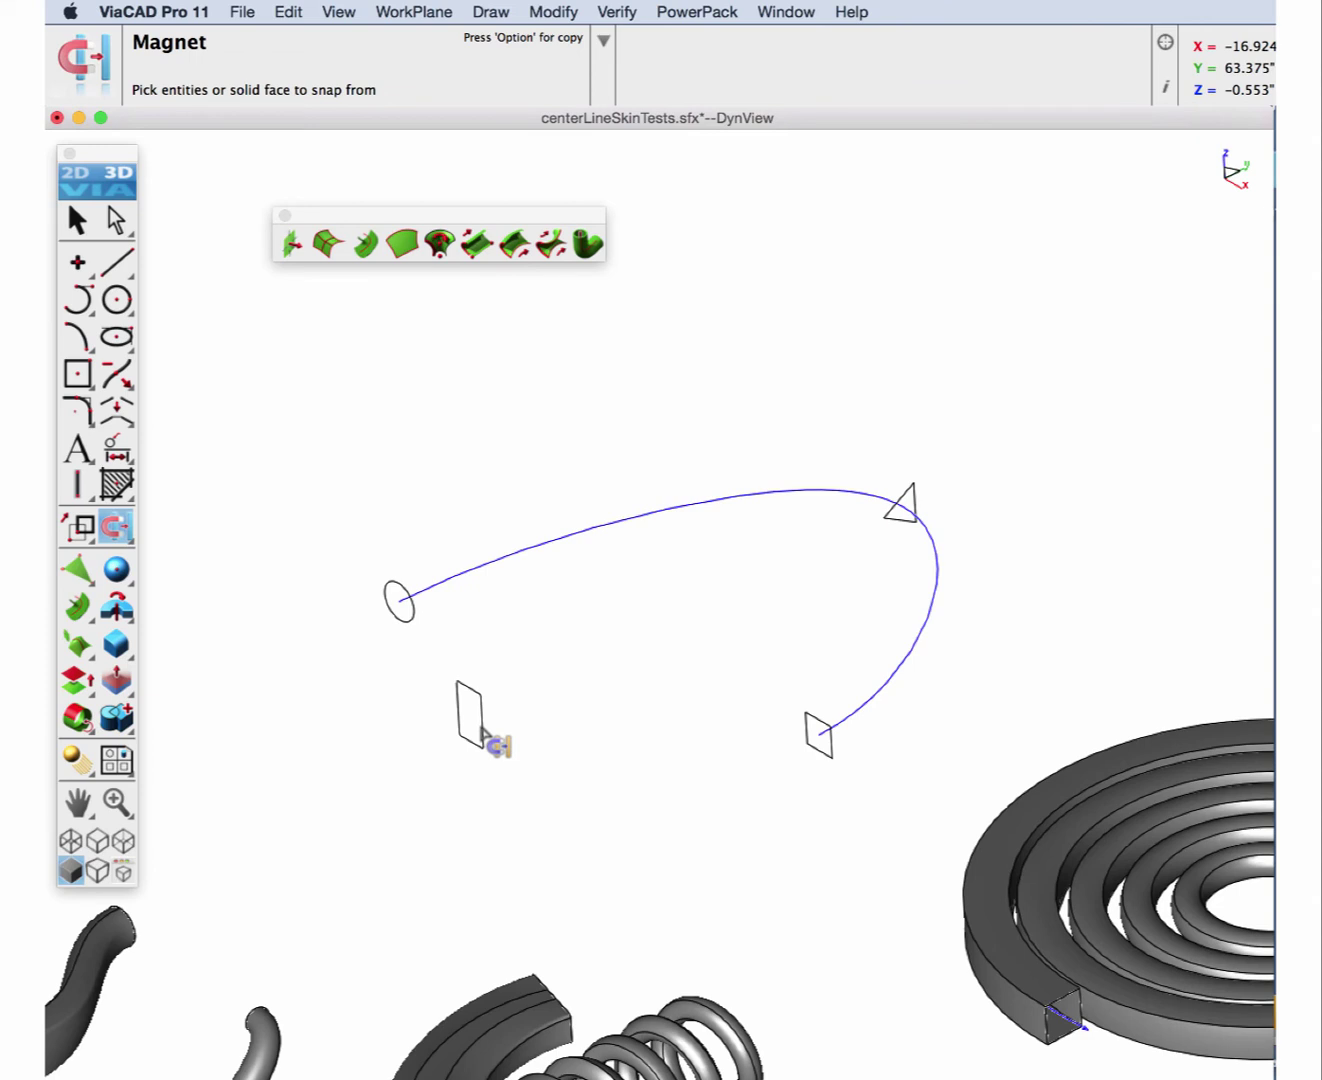
pyautogui.click(481, 731)
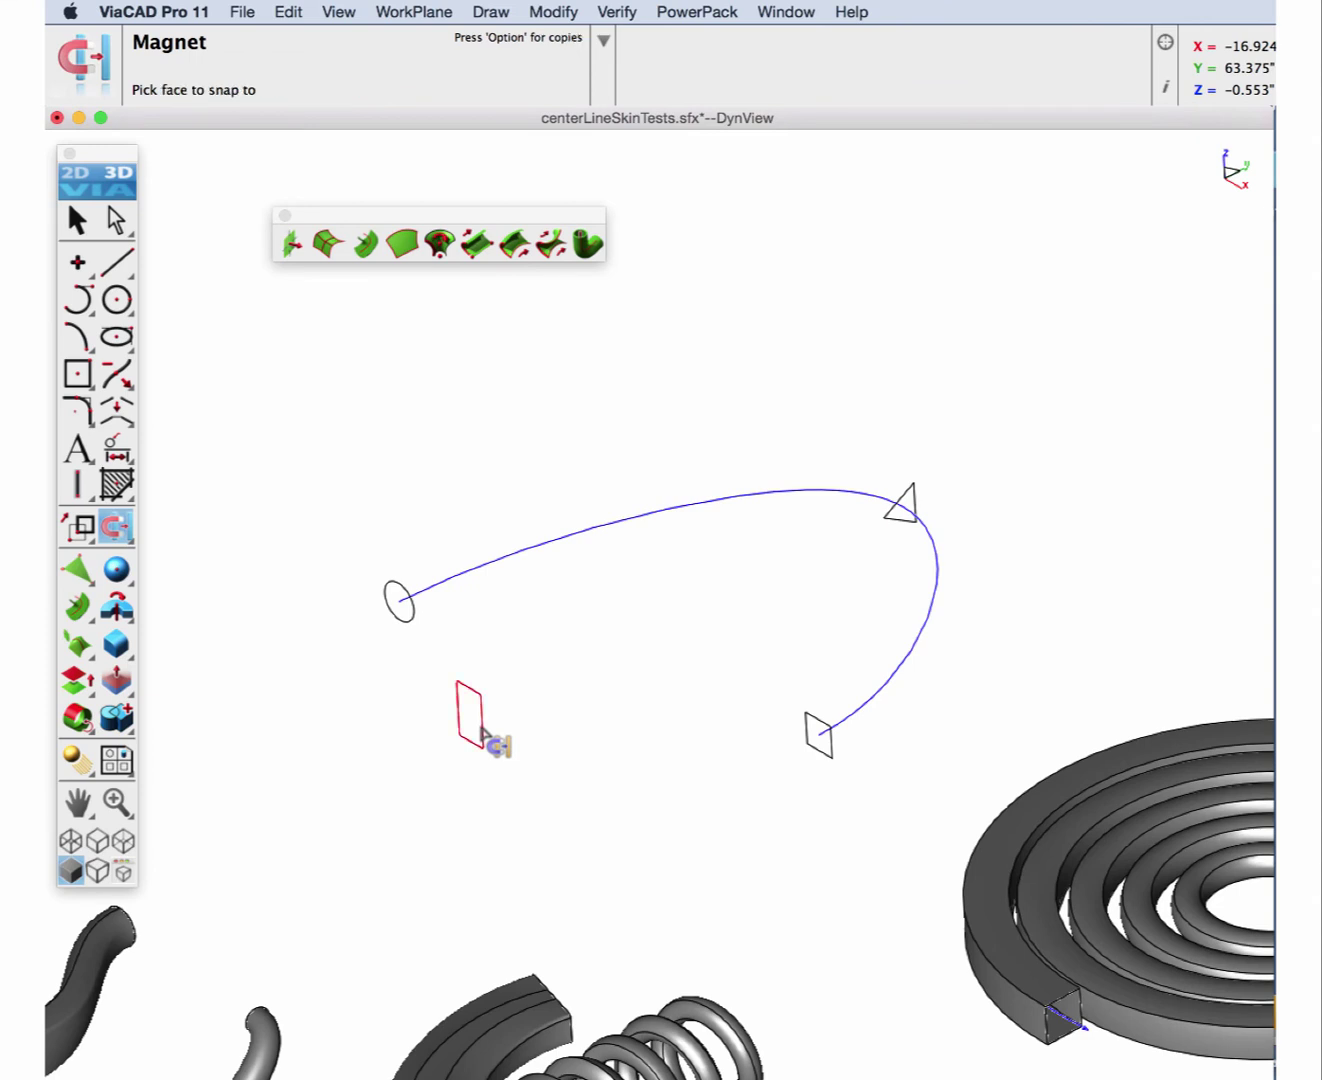
pyautogui.click(645, 519)
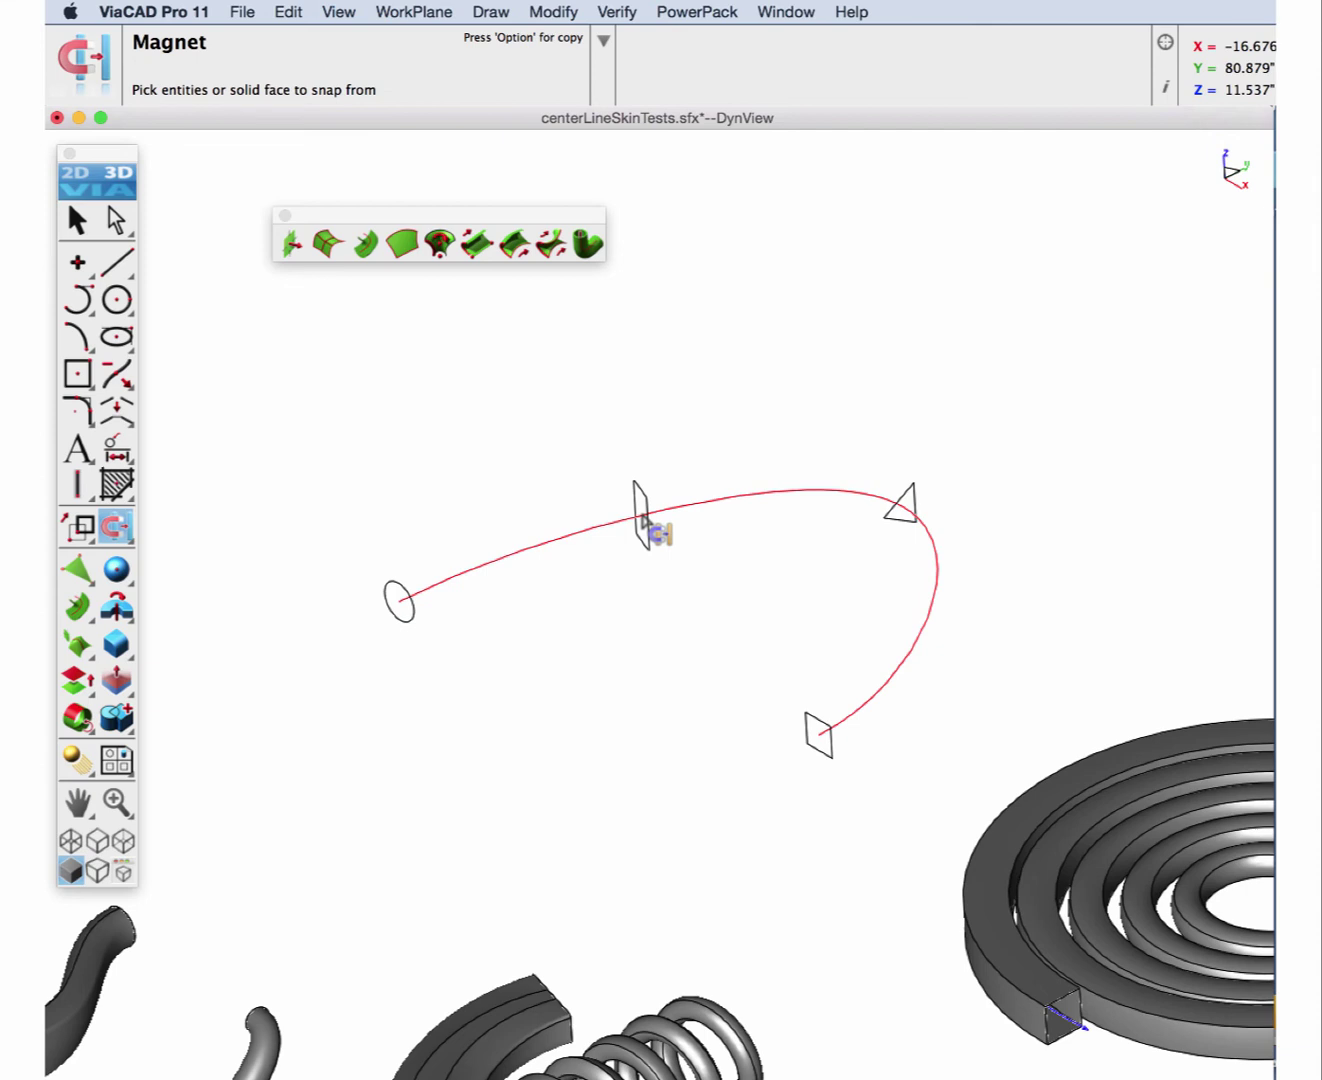
# Create a Centerline Skin through the circle, rectangle, triangle and small square sections along the arched curve.
pyautogui.moveTo(655, 533); pyautogui.dragTo(505, 472, button='middle')
pyautogui.moveTo(366, 244); pyautogui.dragTo(323, 176)
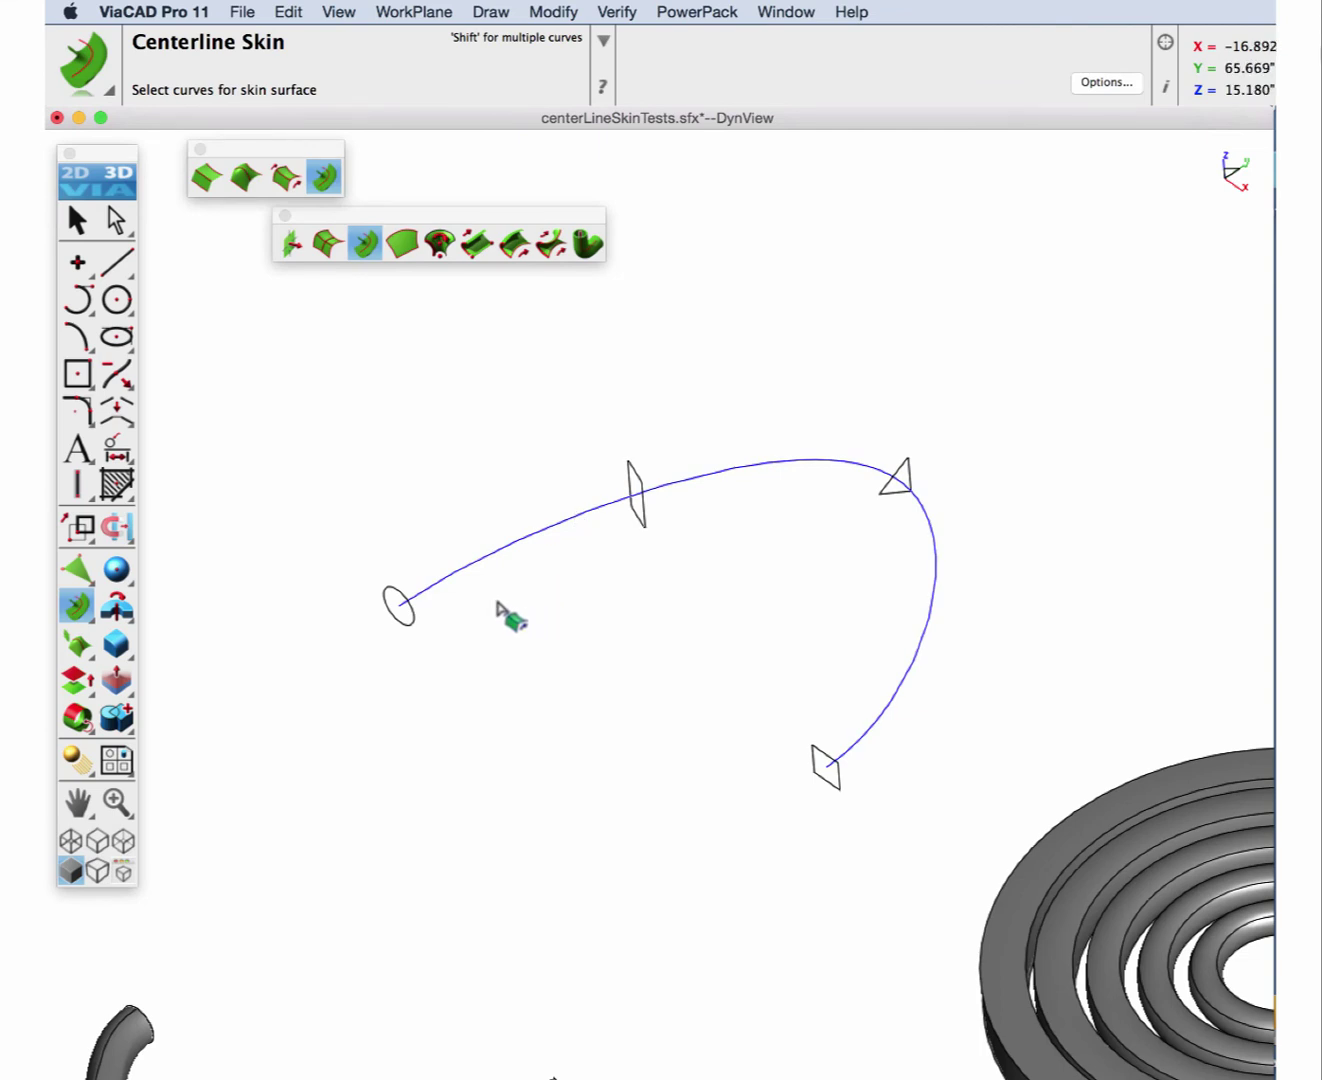
pyautogui.click(414, 621)
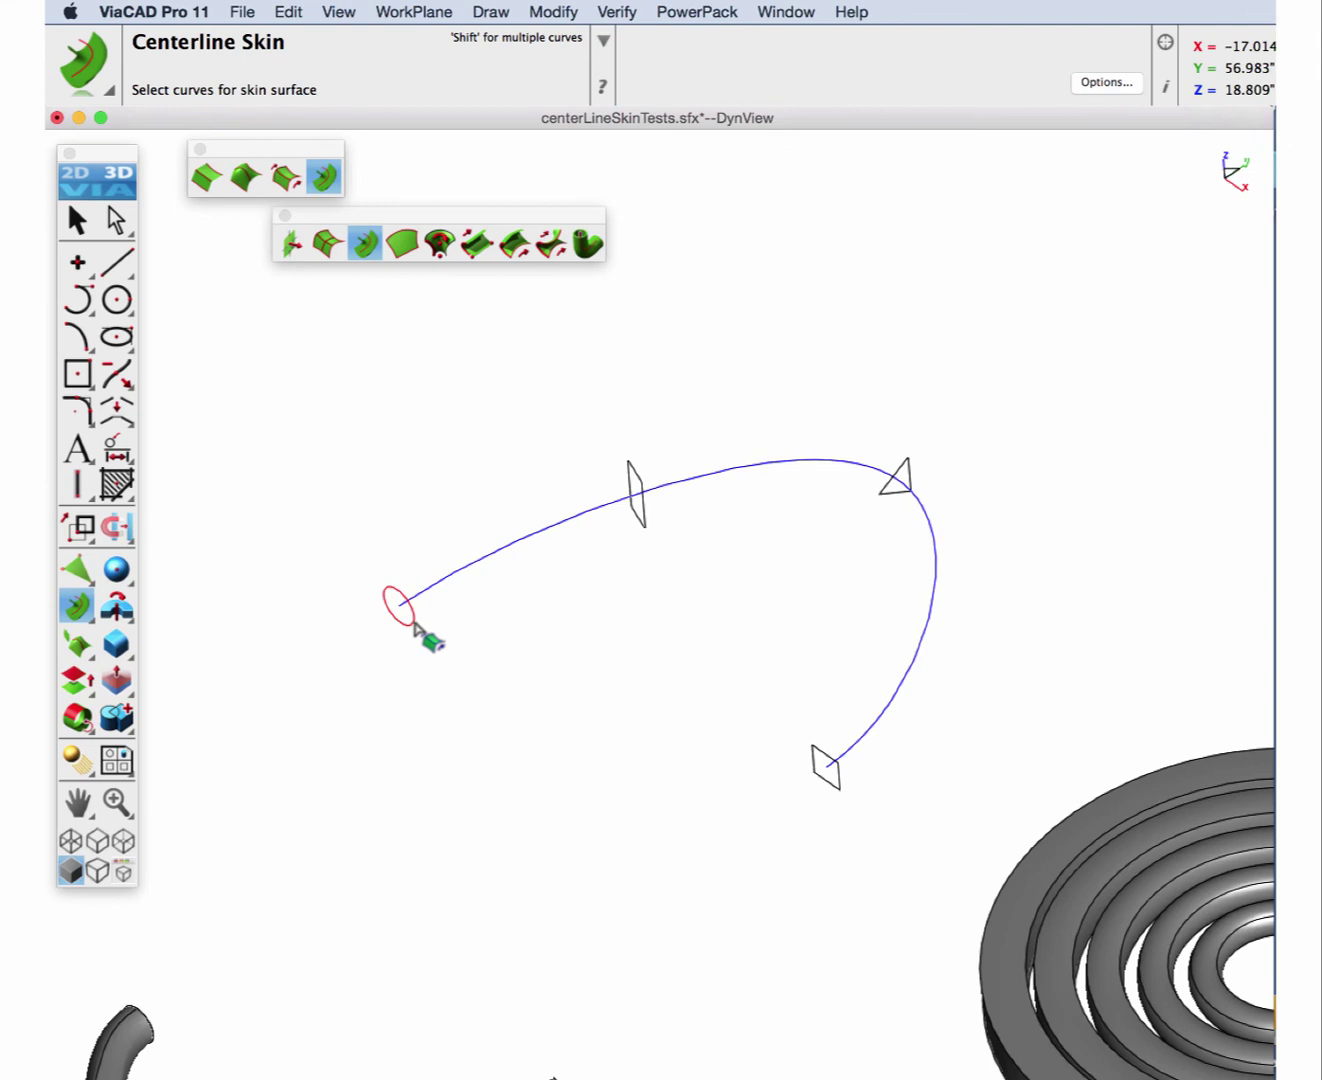
pyautogui.click(646, 524)
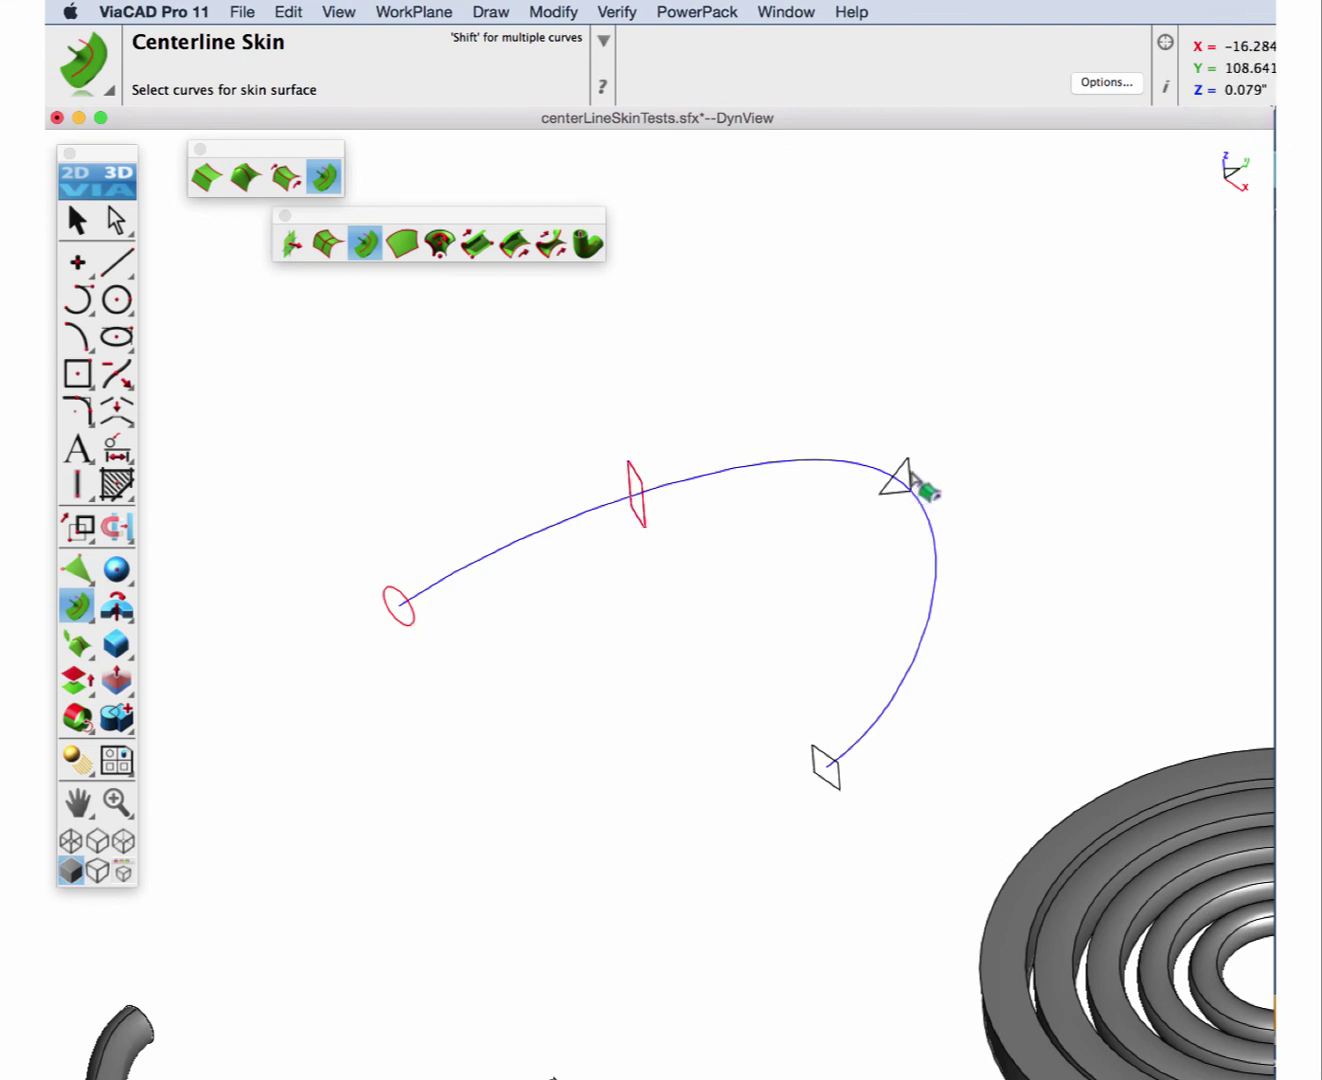
pyautogui.click(905, 476)
pyautogui.click(840, 790)
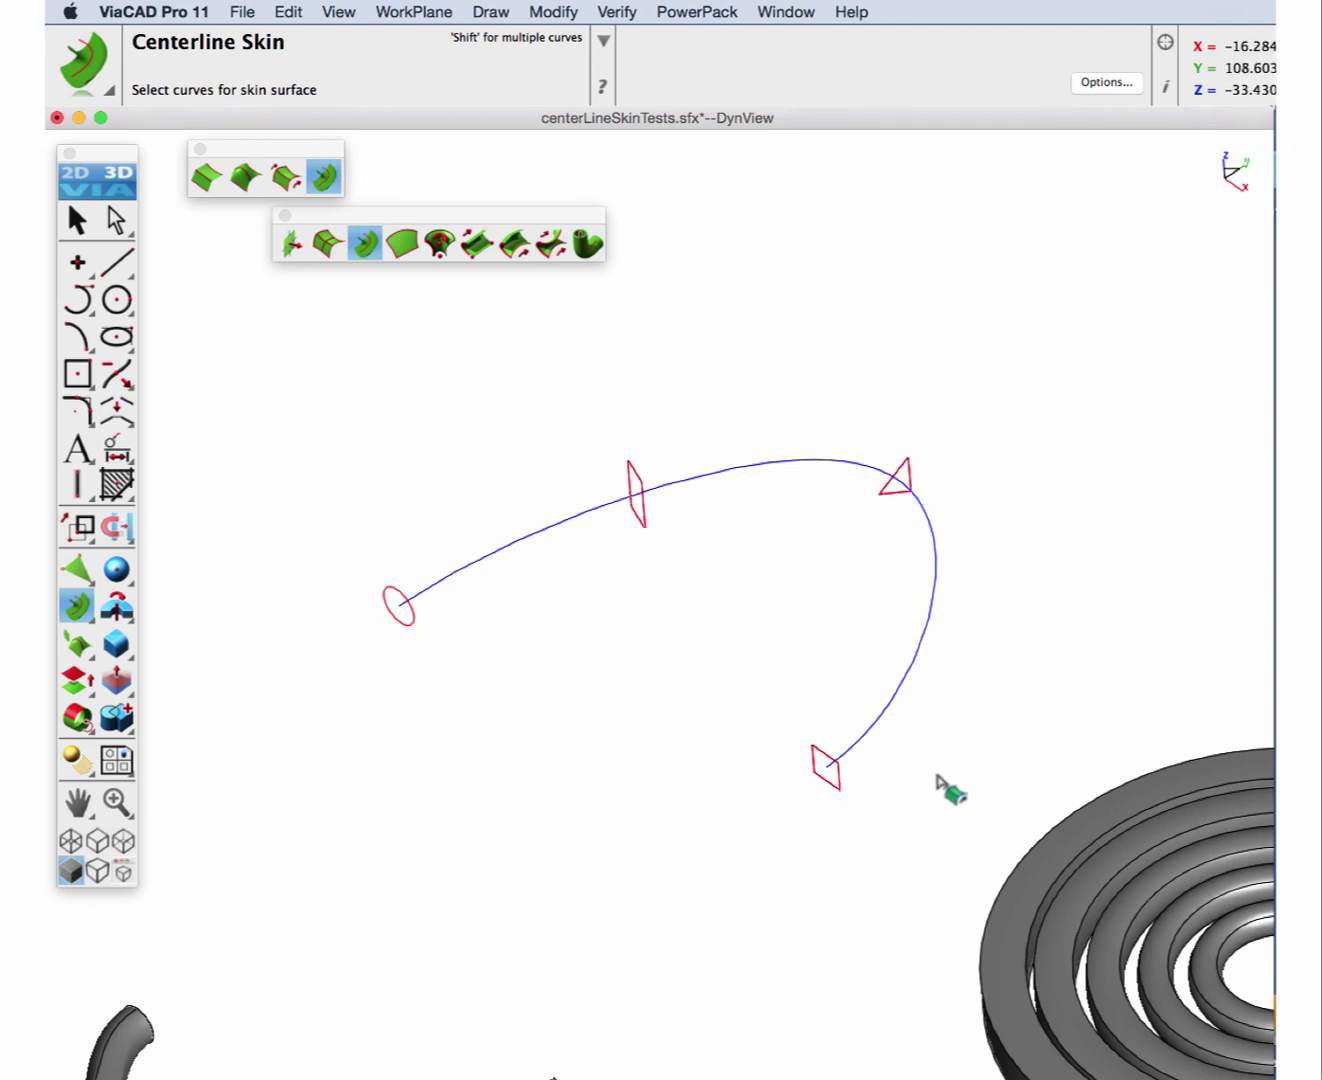
pyautogui.press('Return')
pyautogui.click(774, 478)
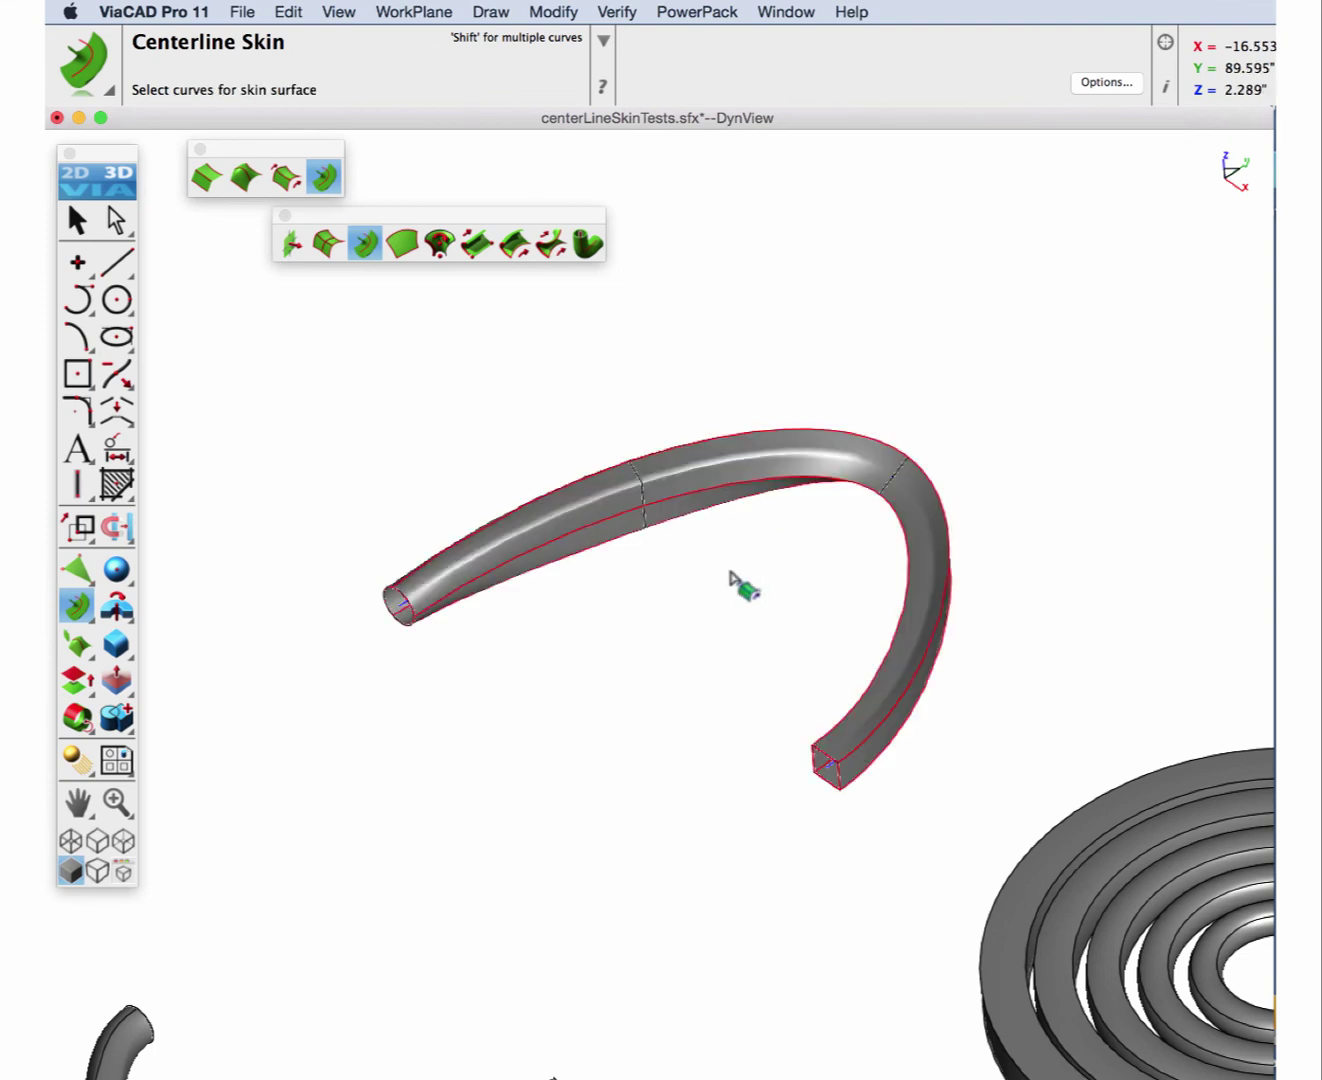